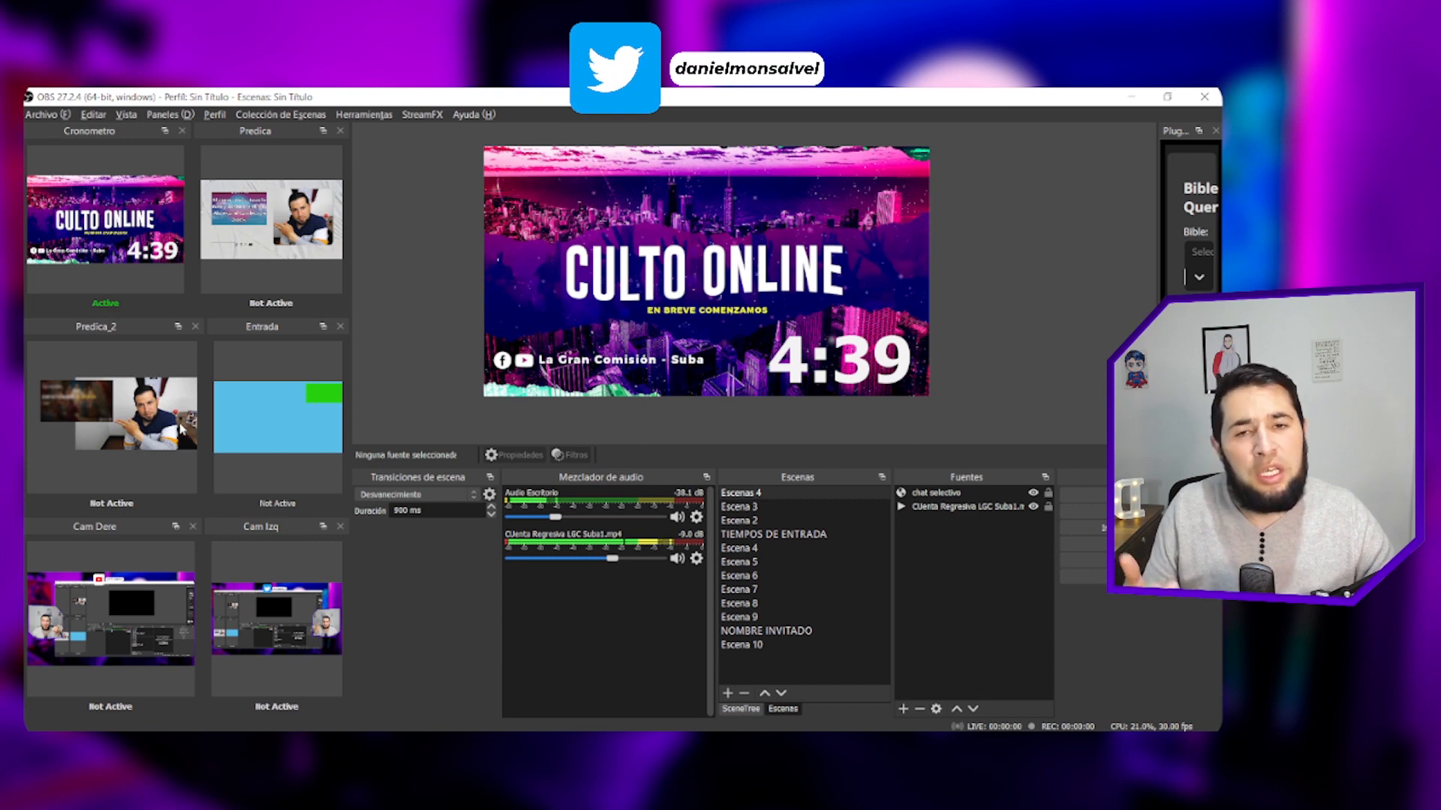
# - Switch the live scene through the source docks: Predica_2, Entrada, Cam Dere, Predica, Cam Dere, Cam Izq, and finally Cronometro
pyautogui.click(180, 429)
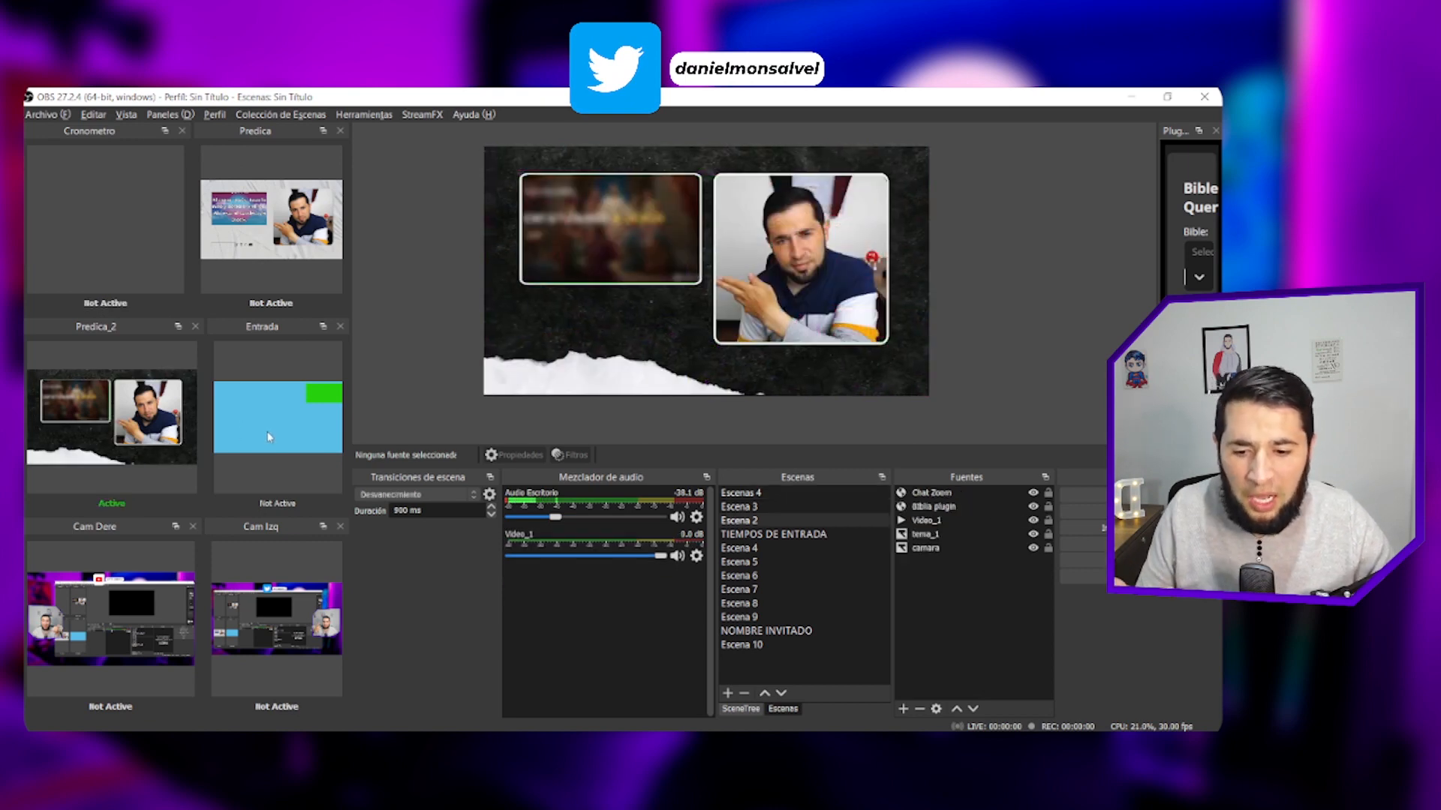
pyautogui.click(269, 436)
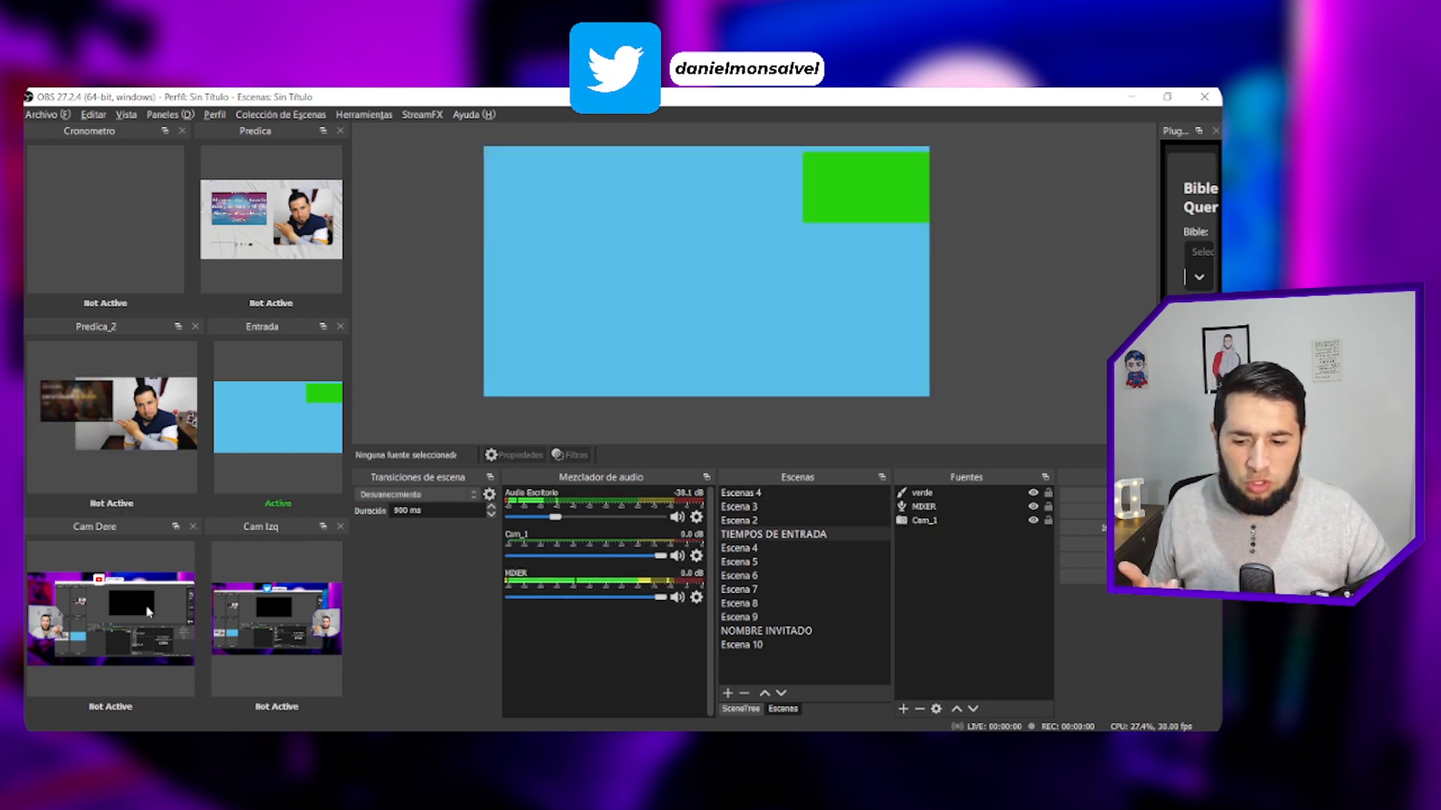
pyautogui.click(148, 612)
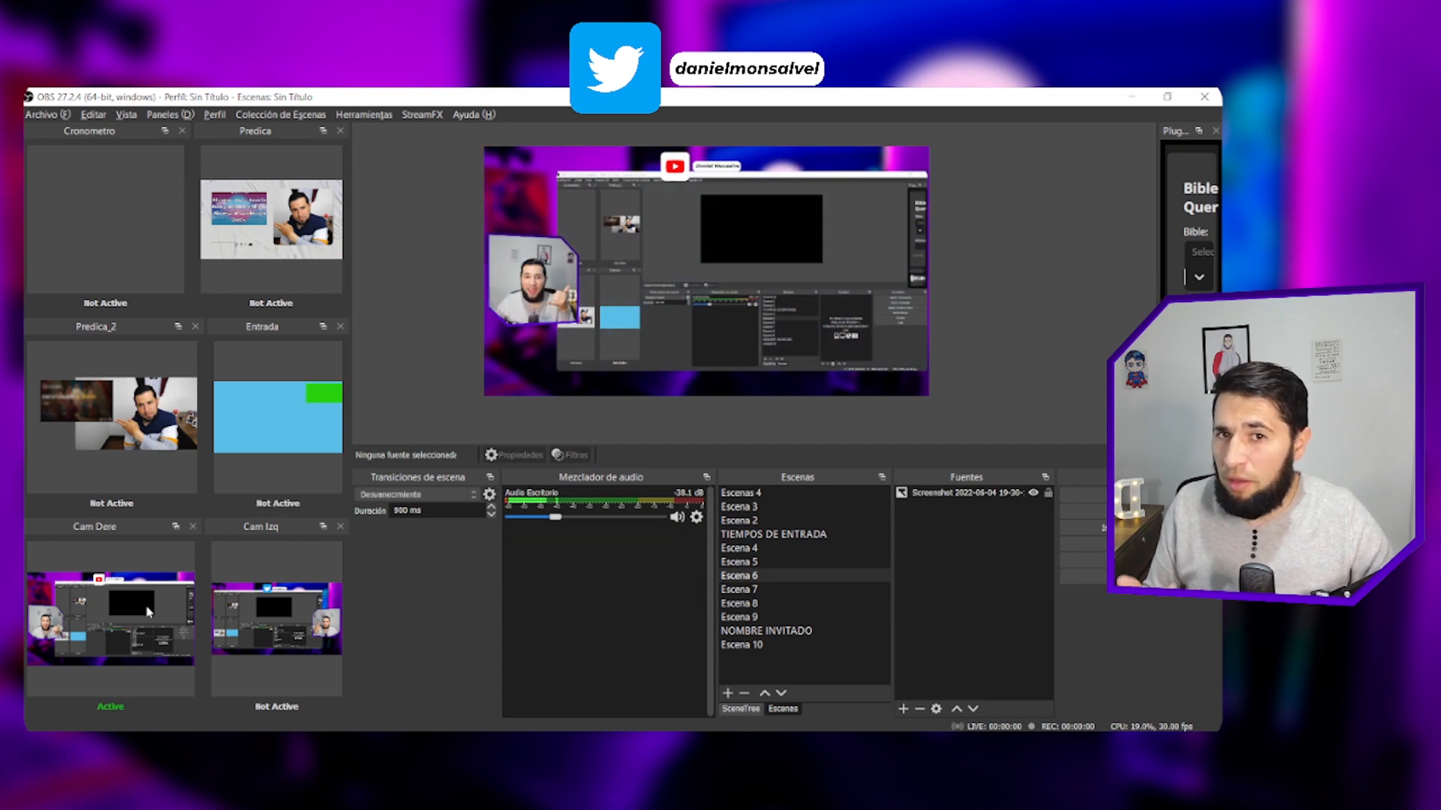
pyautogui.click(240, 230)
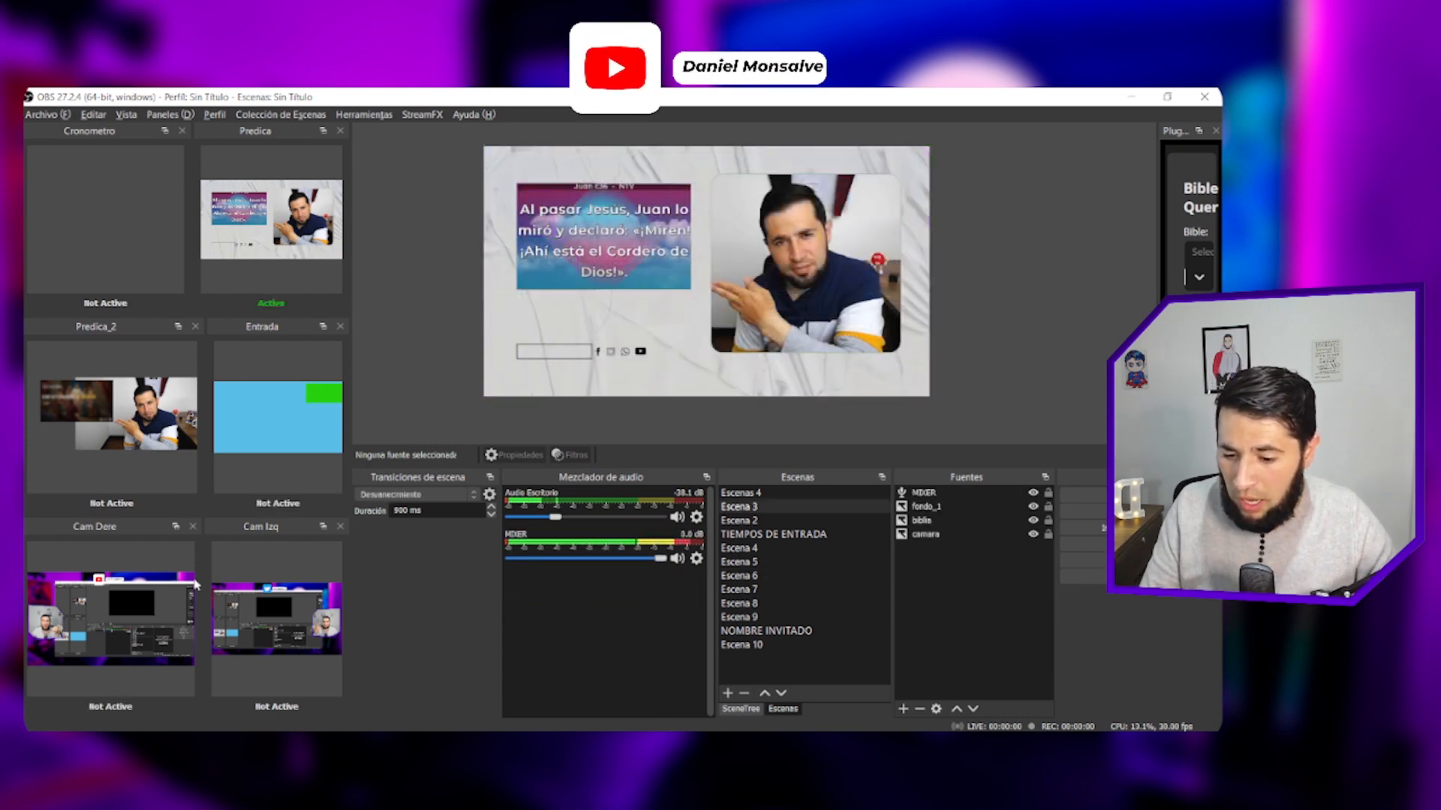
pyautogui.click(127, 640)
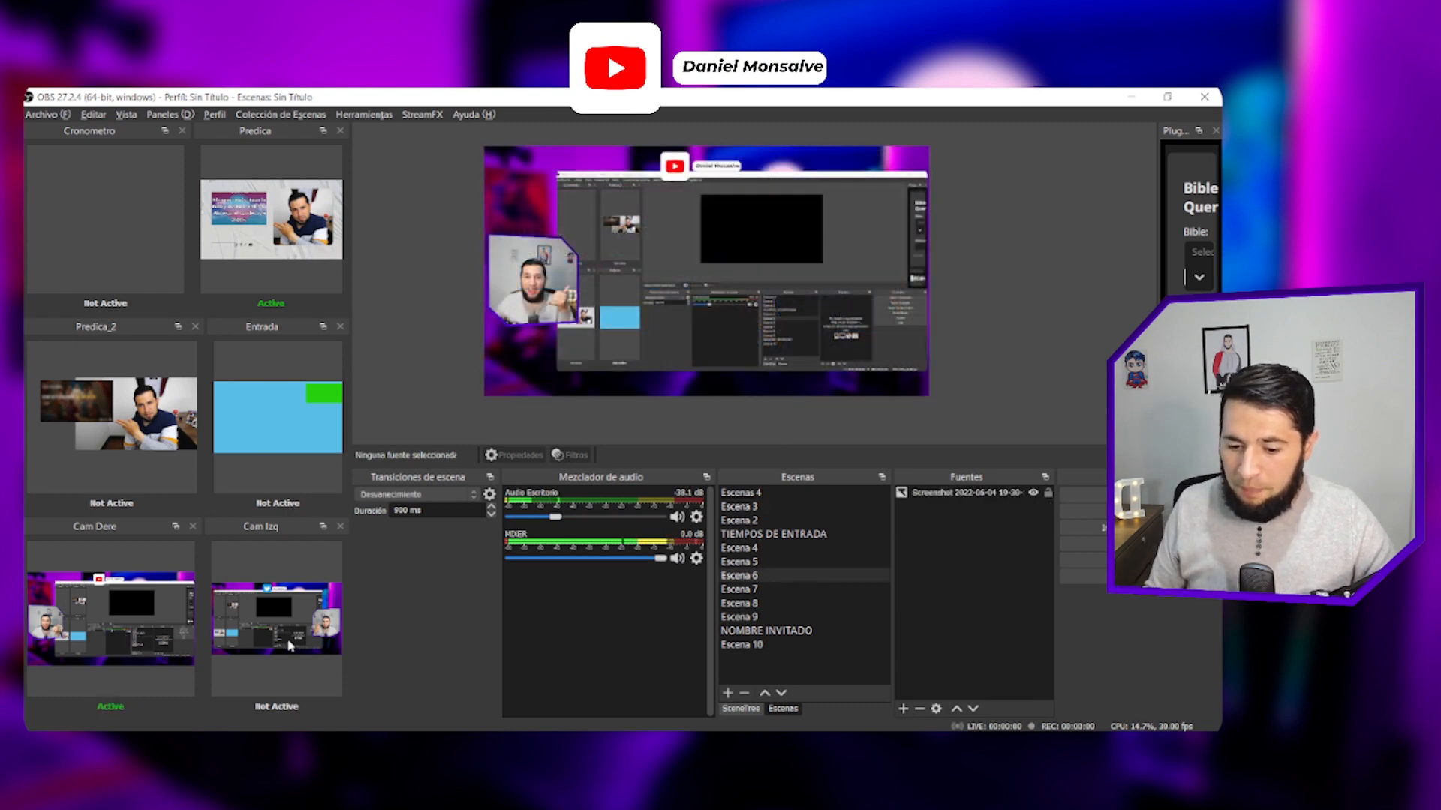
pyautogui.click(290, 645)
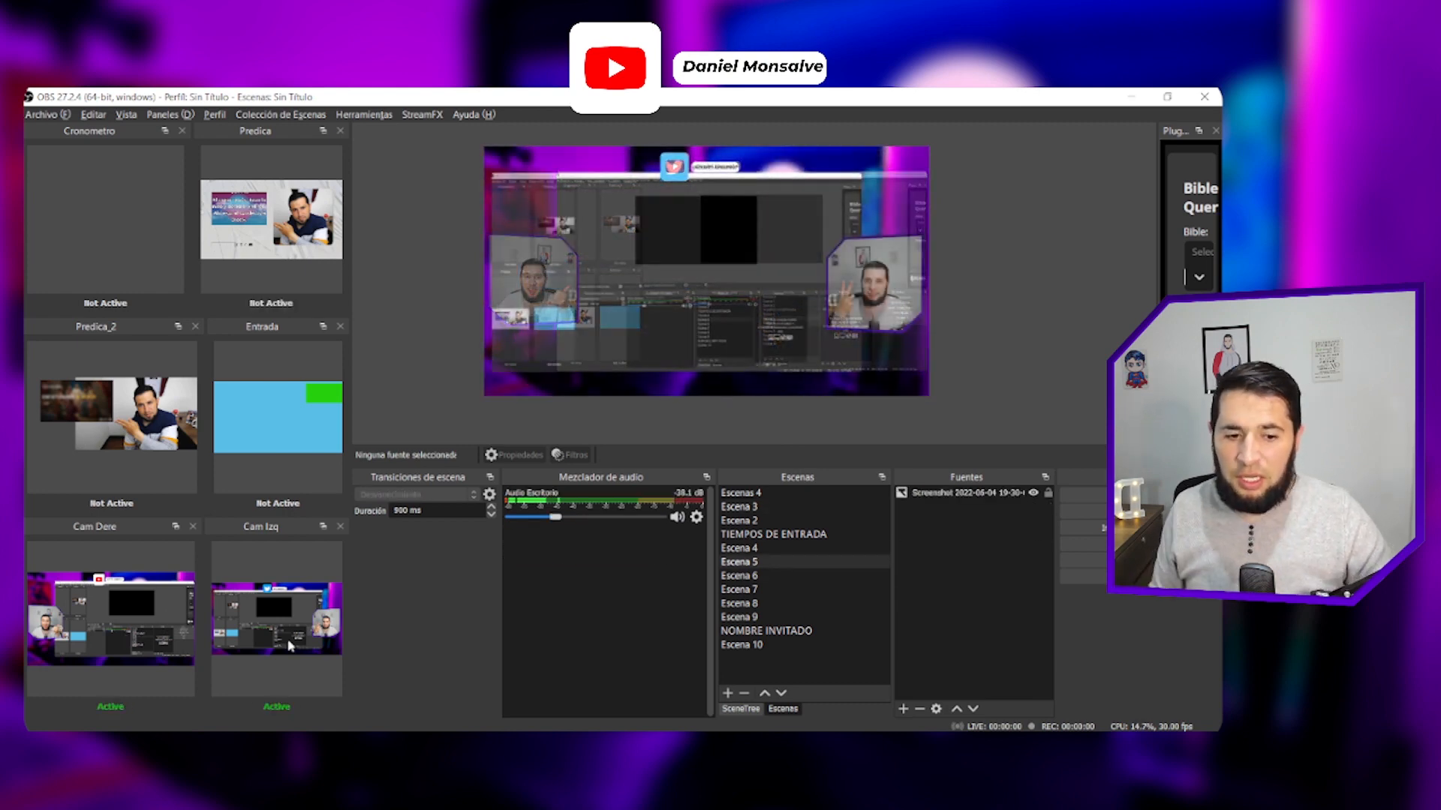
pyautogui.click(118, 239)
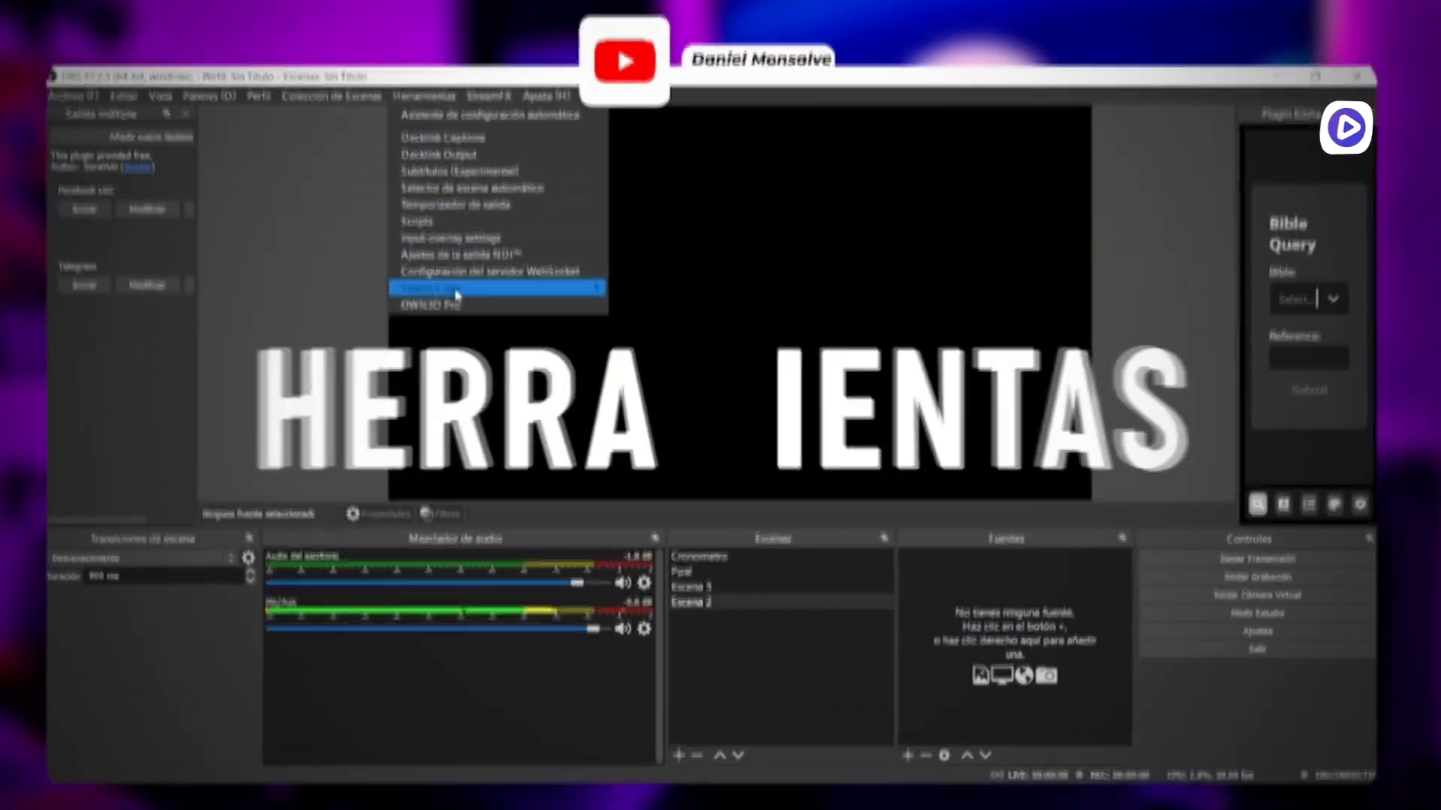
# - Open OWN3D Pro and look through its free overlays and the Epidemic Sound music genres
pyautogui.click(452, 300)
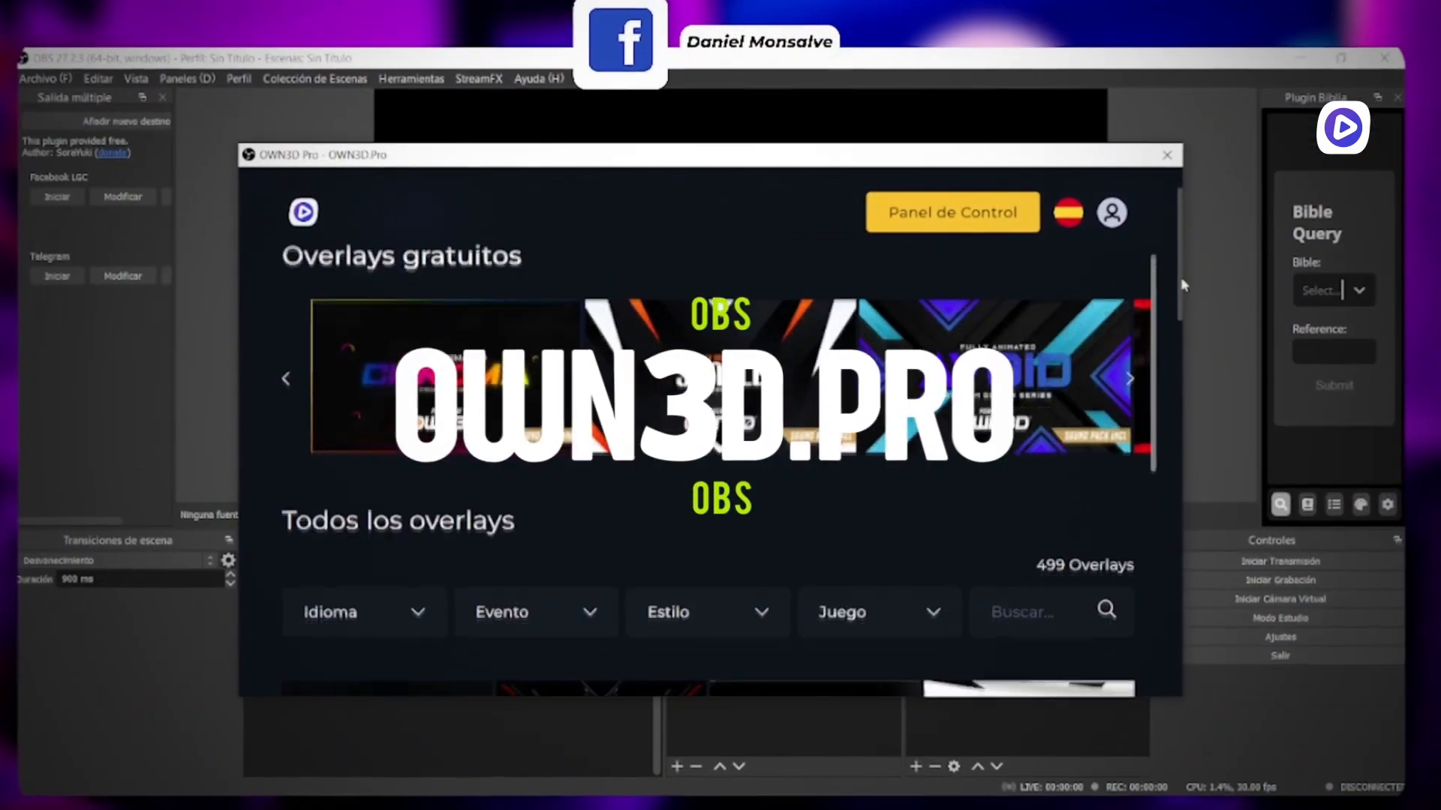
pyautogui.moveTo(1142, 338); pyautogui.dragTo(1150, 446)
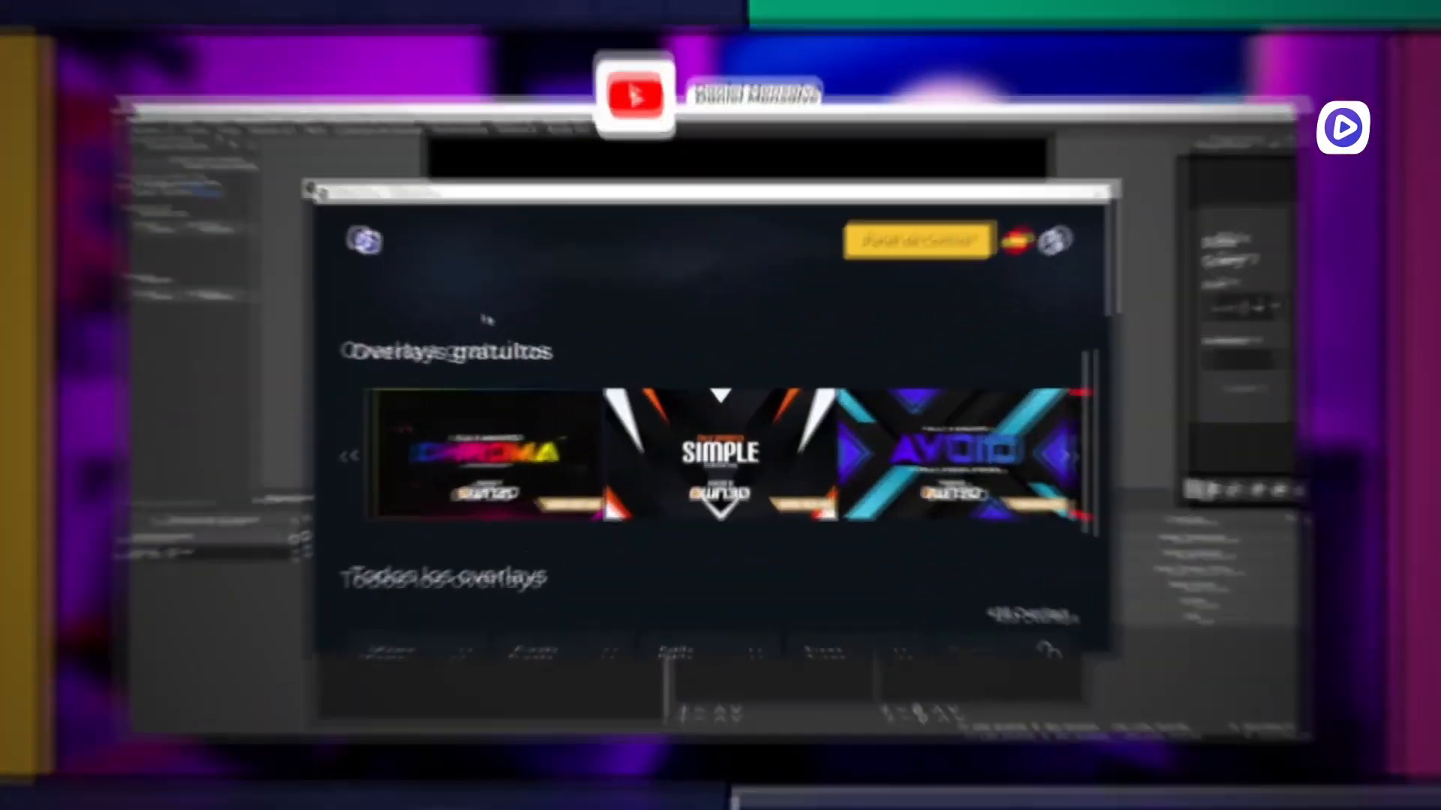
pyautogui.scroll(-2, 473, 311)
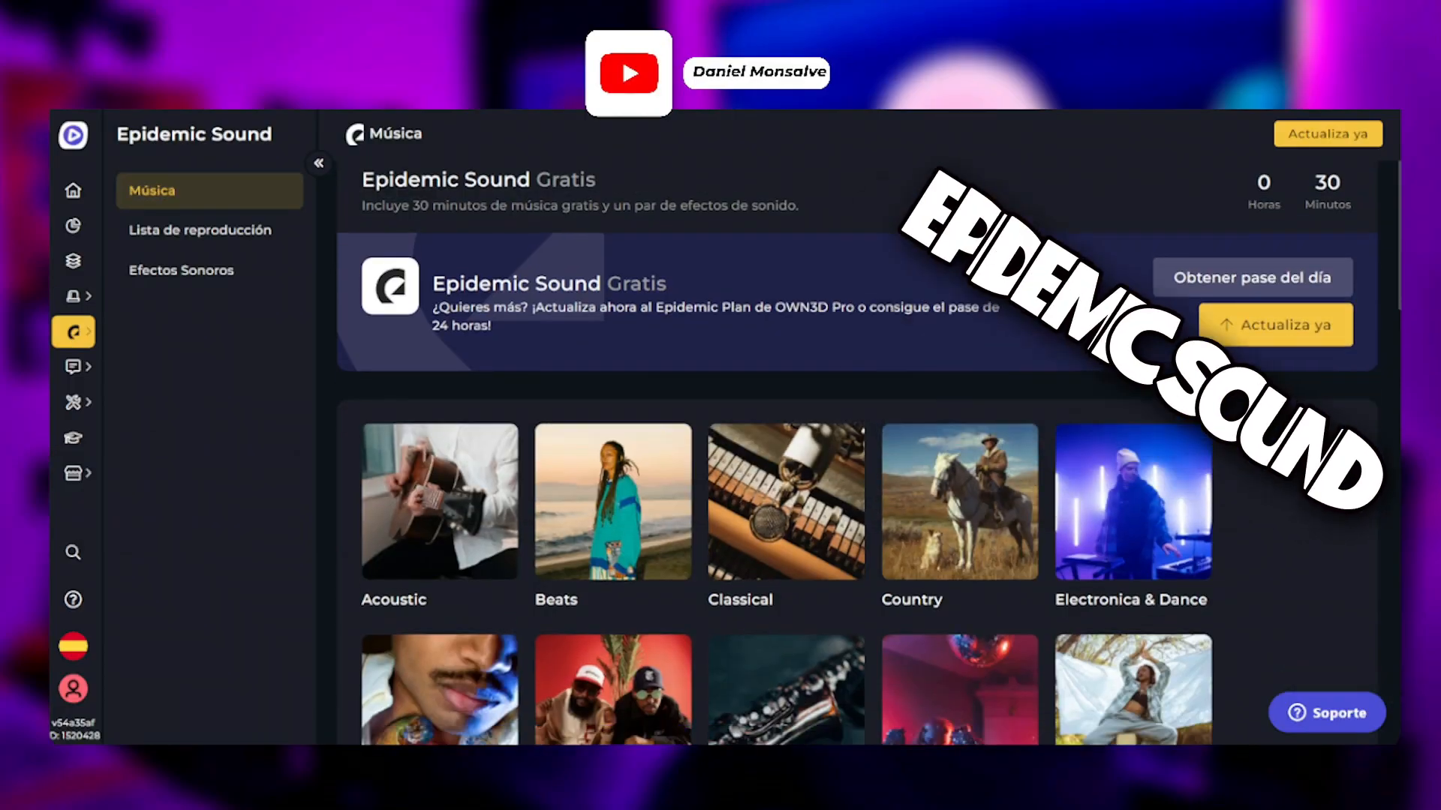
pyautogui.scroll(-4, 855, 451)
pyautogui.scroll(-2, 856, 450)
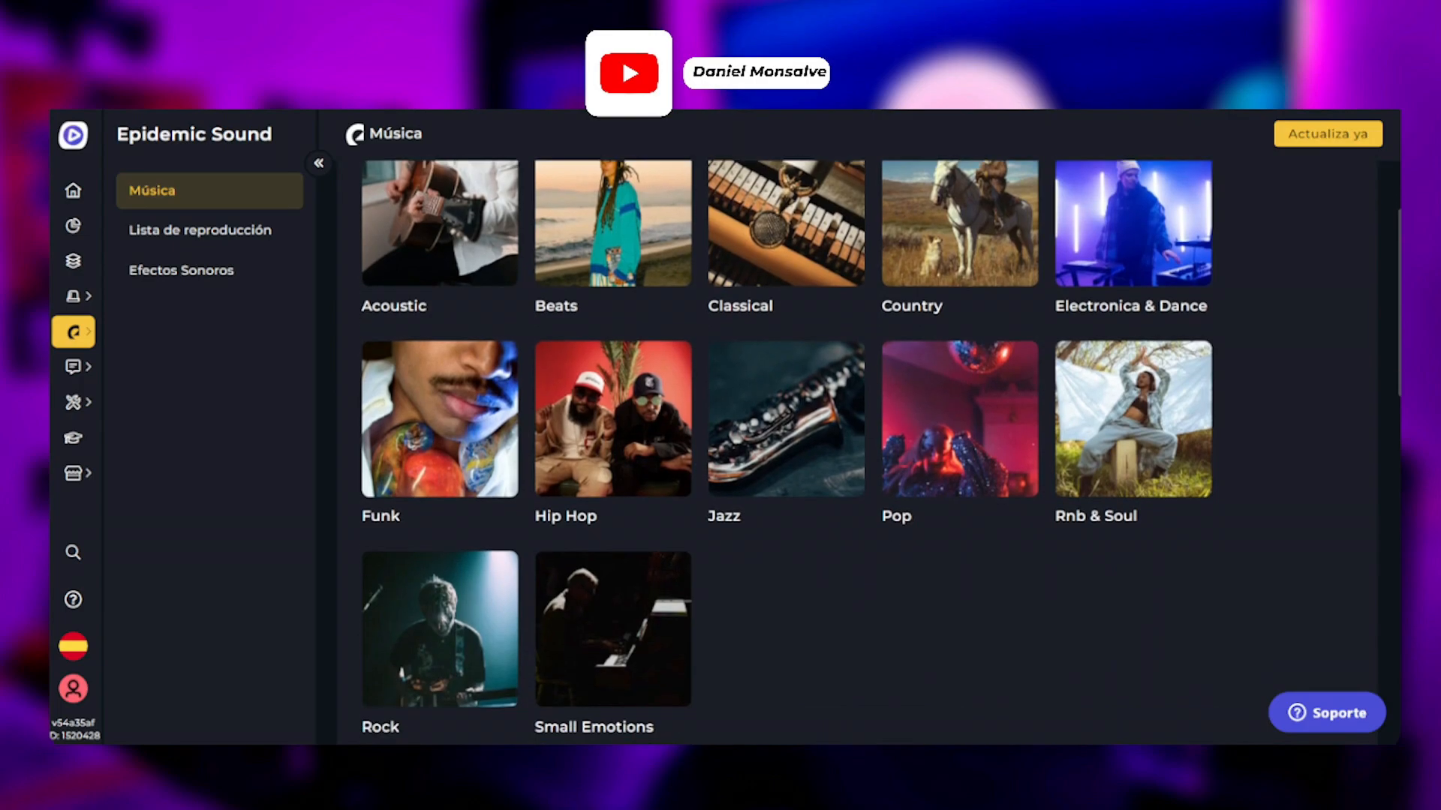
pyautogui.scroll(5, 856, 450)
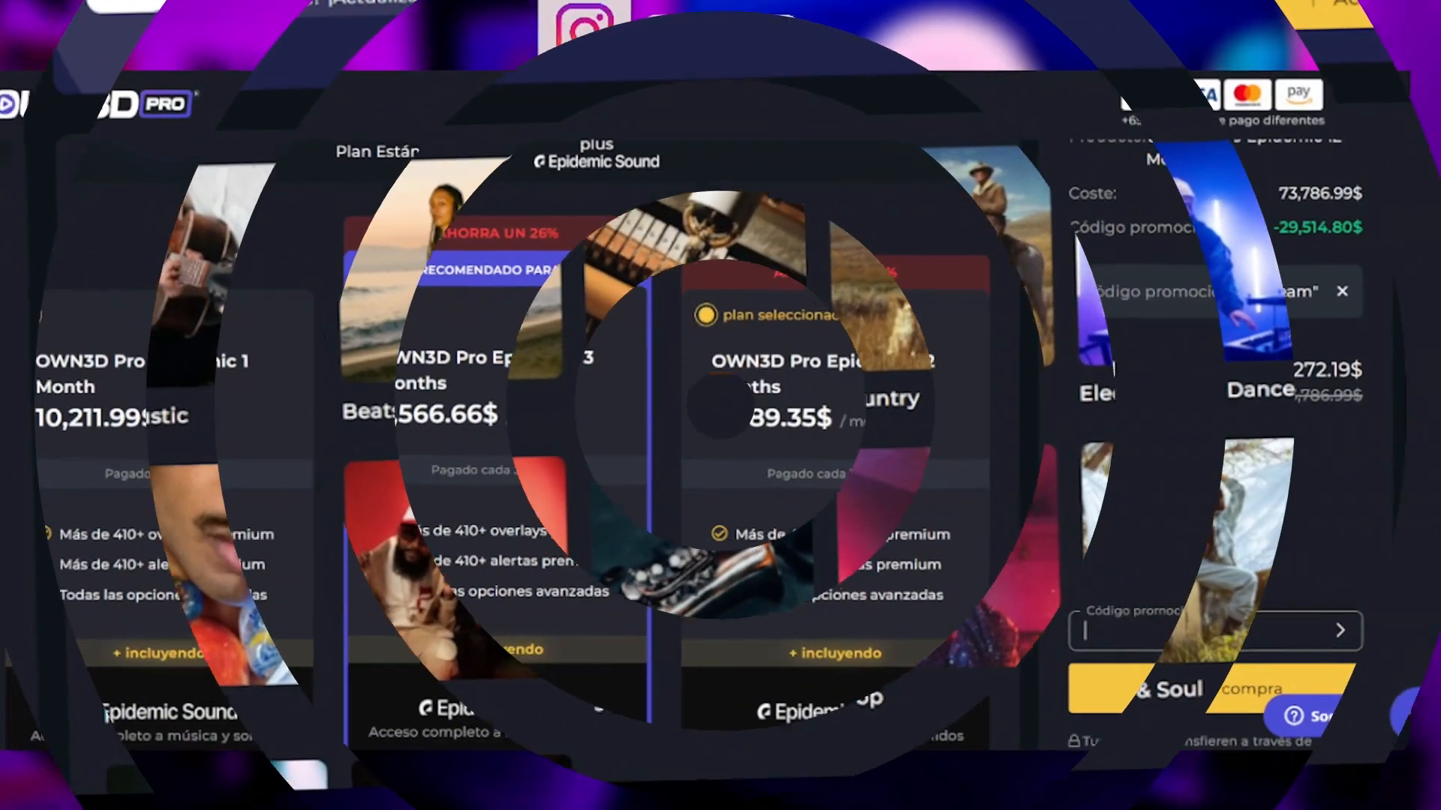
# - Enter the promotional code in the OWN3D Pro checkout for the Epidemic plan
pyautogui.write('danielmonsalve90')
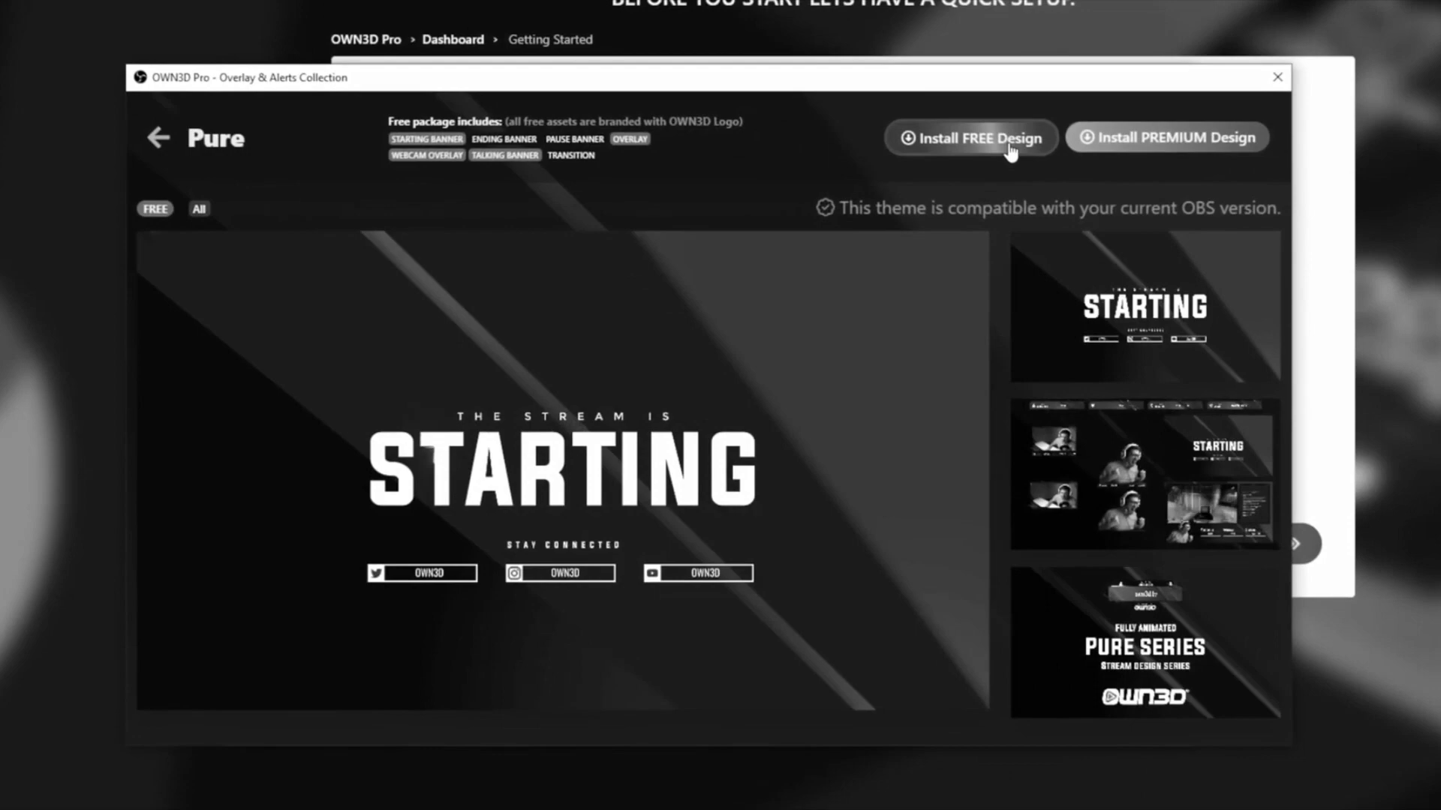
pyautogui.click(1010, 147)
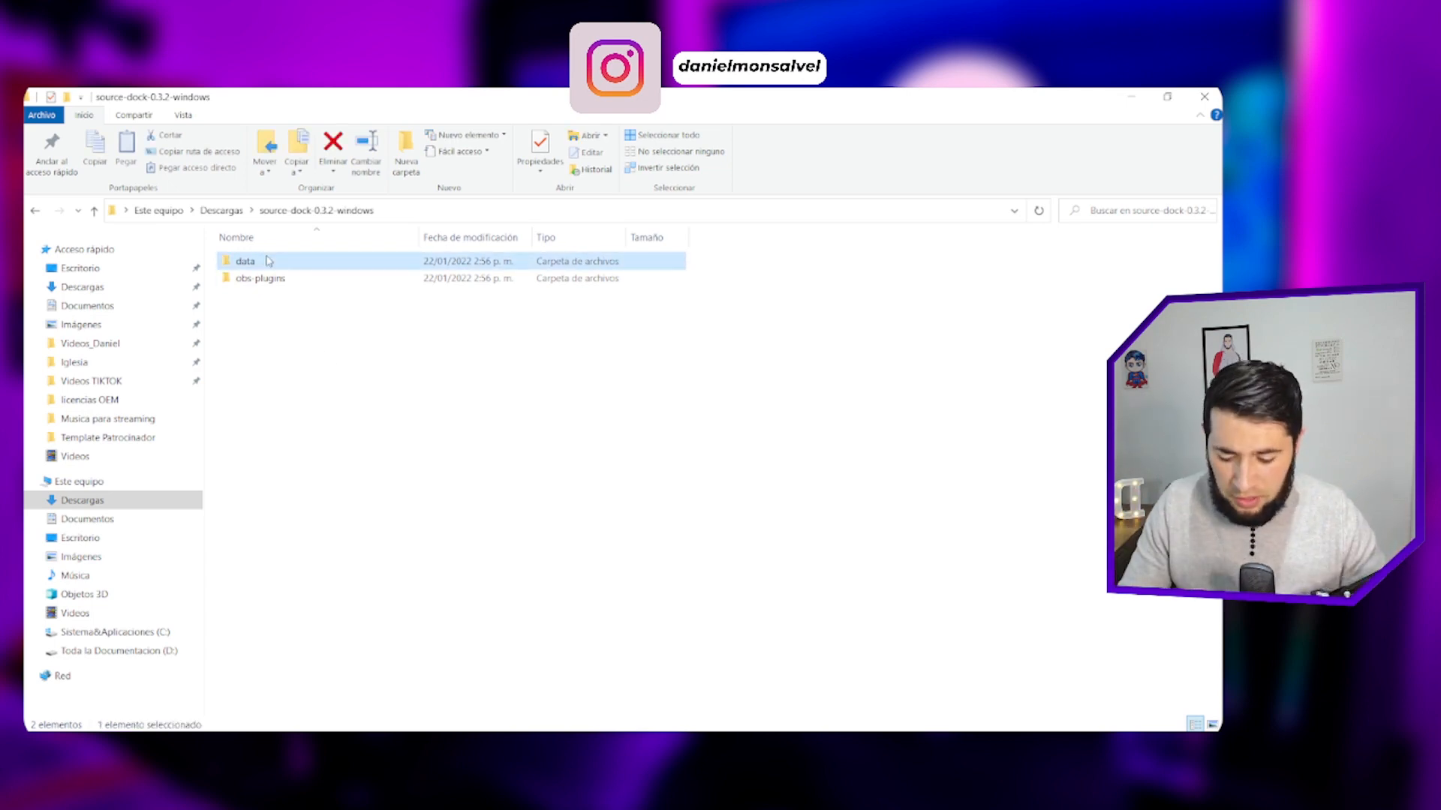
# - Try to copy the data and obs-plugins folders from source-dock-0.3.2-windows into the obs-studio folder in Program Files, and cancel the file replacement
pyautogui.hotkey('ctrl', 'a')
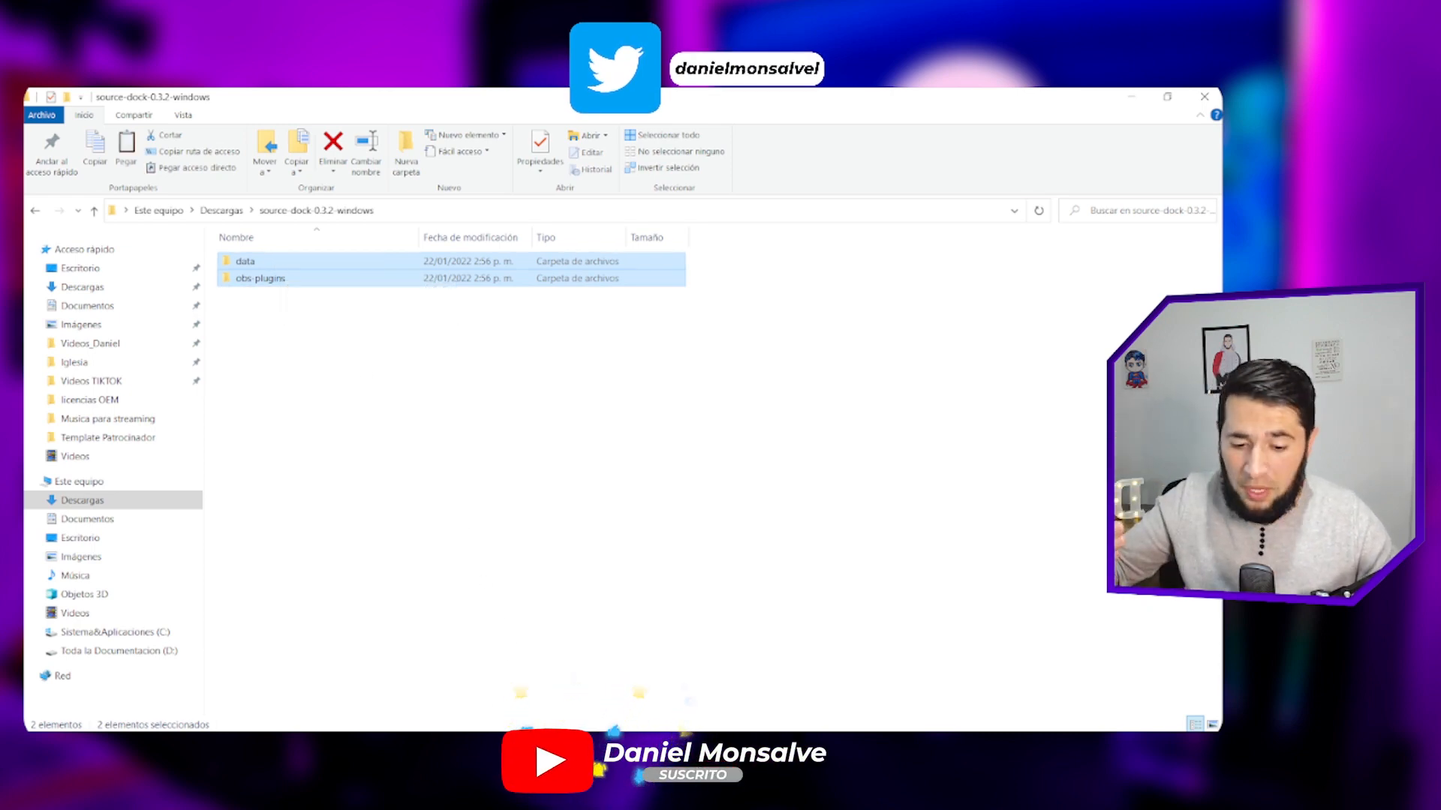
pyautogui.click(500, 747)
pyautogui.click(502, 679)
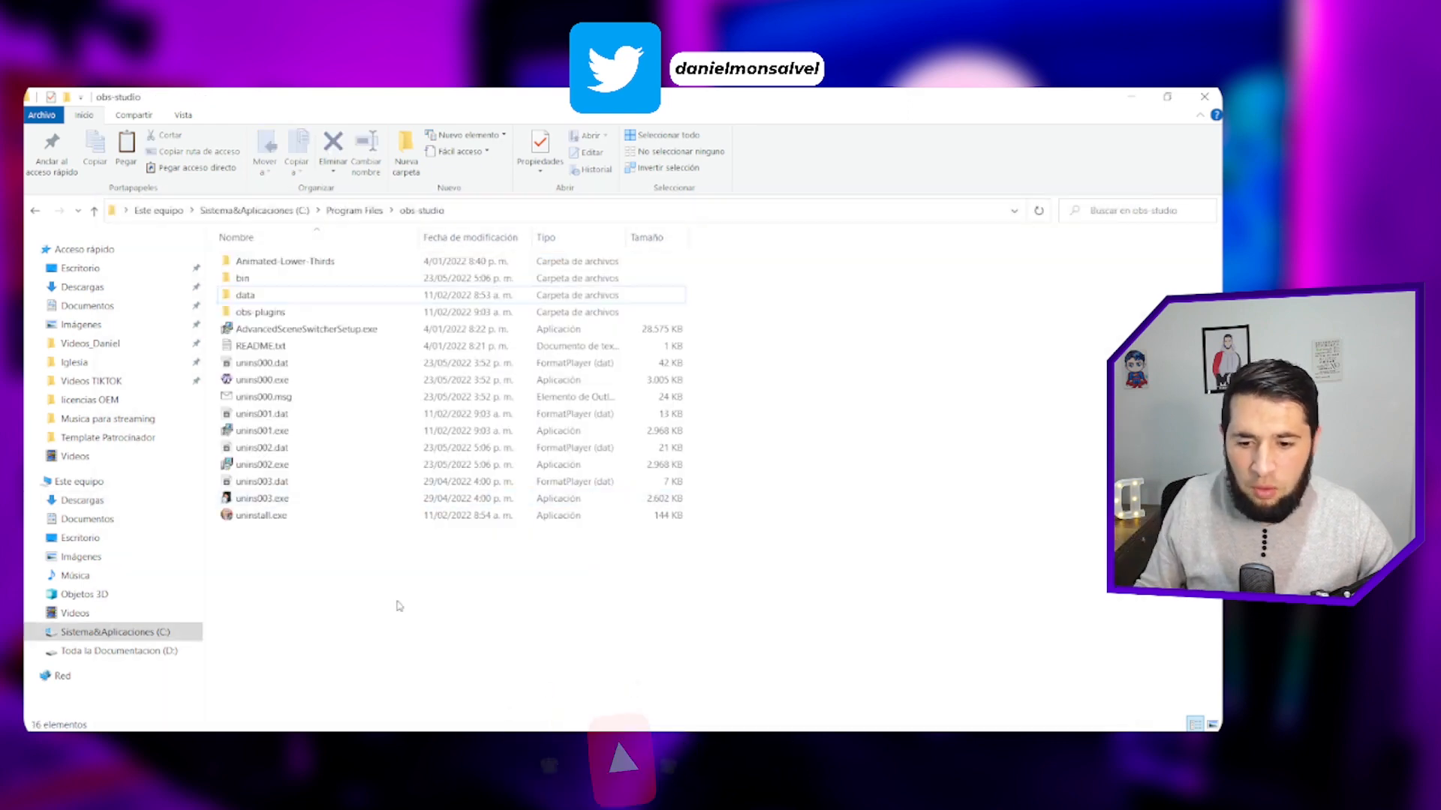
pyautogui.hotkey('ctrl', 'v')
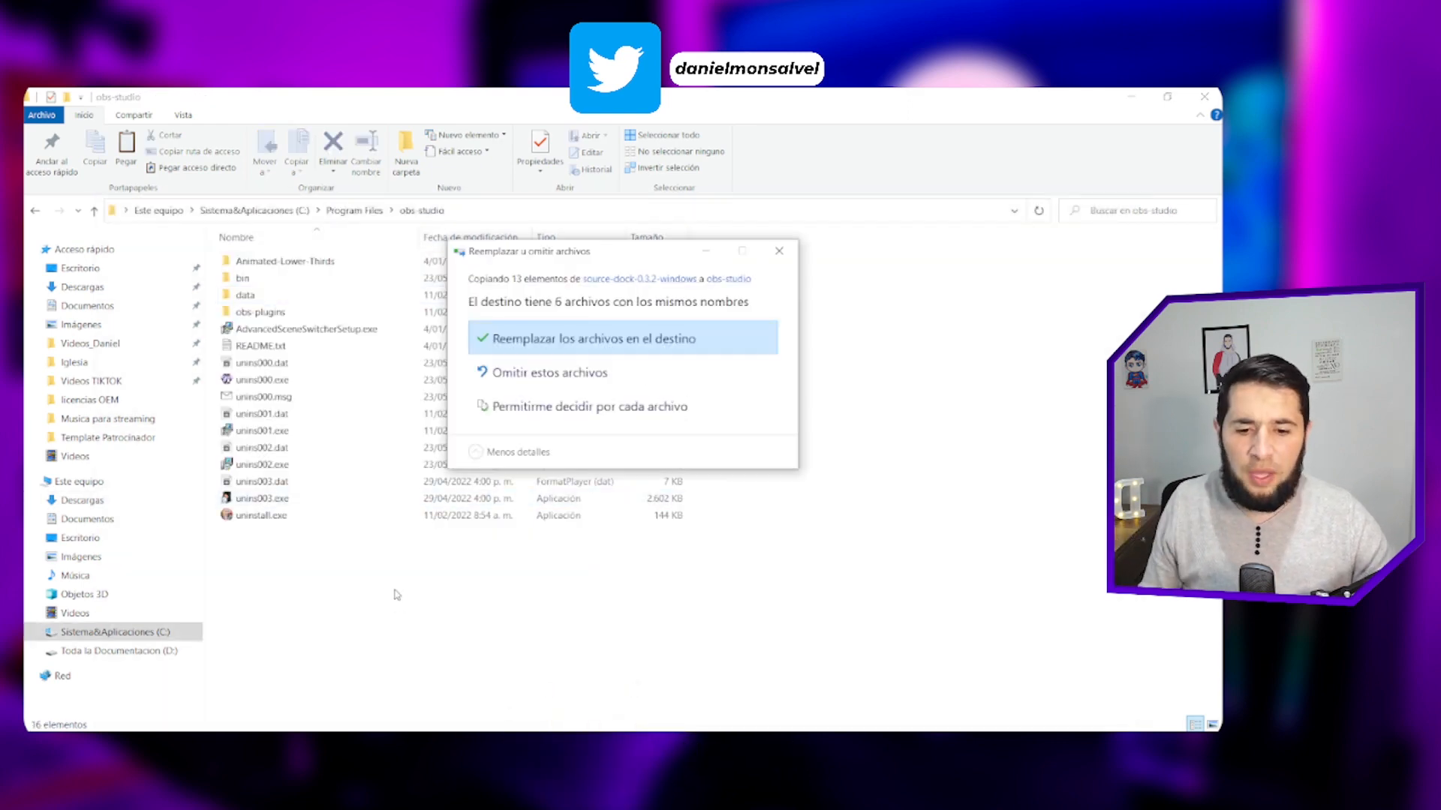
pyautogui.click(779, 252)
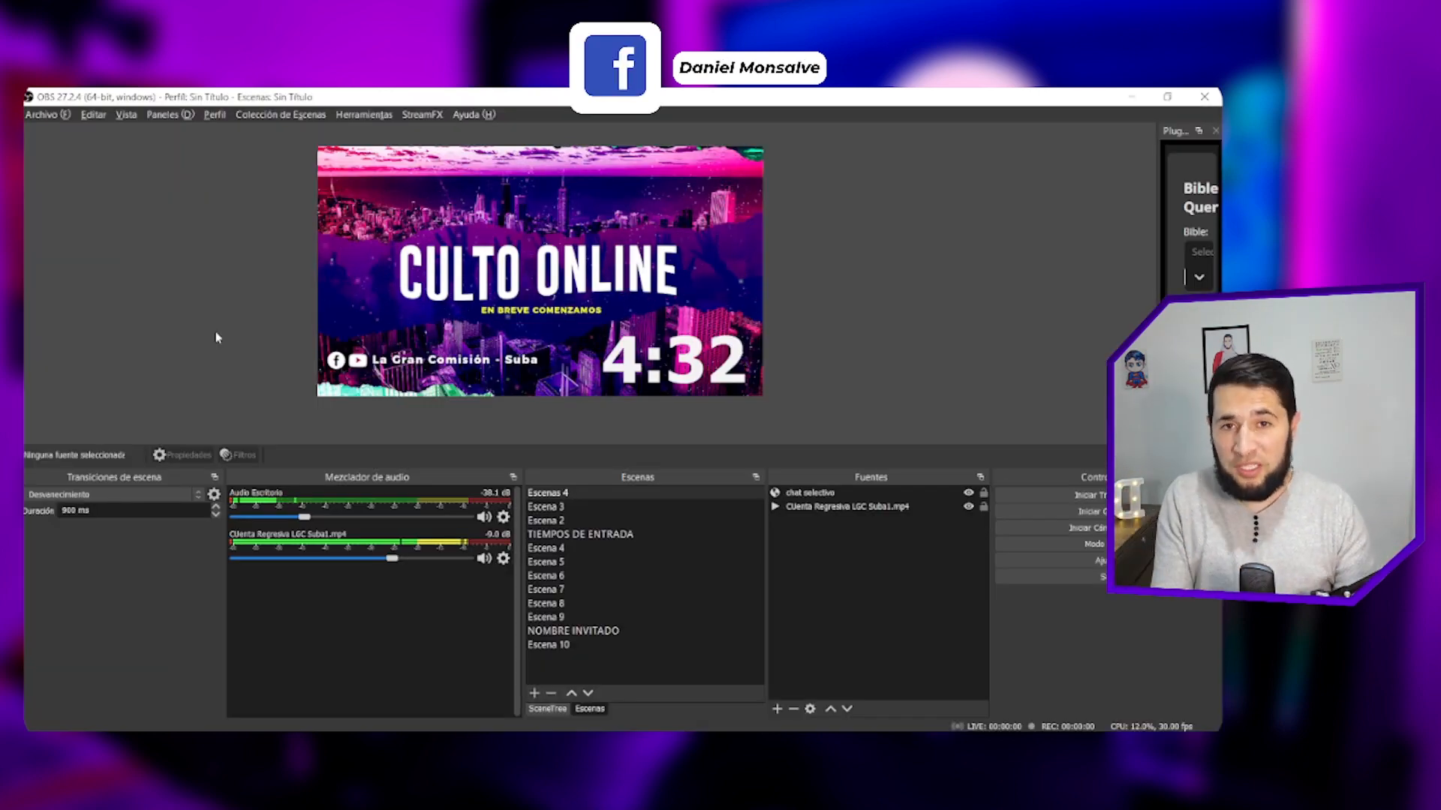
# - Switch to OBS, open the Source Dock tool, and reposition and enlarge its window to reveal all columns
pyautogui.click(347, 117)
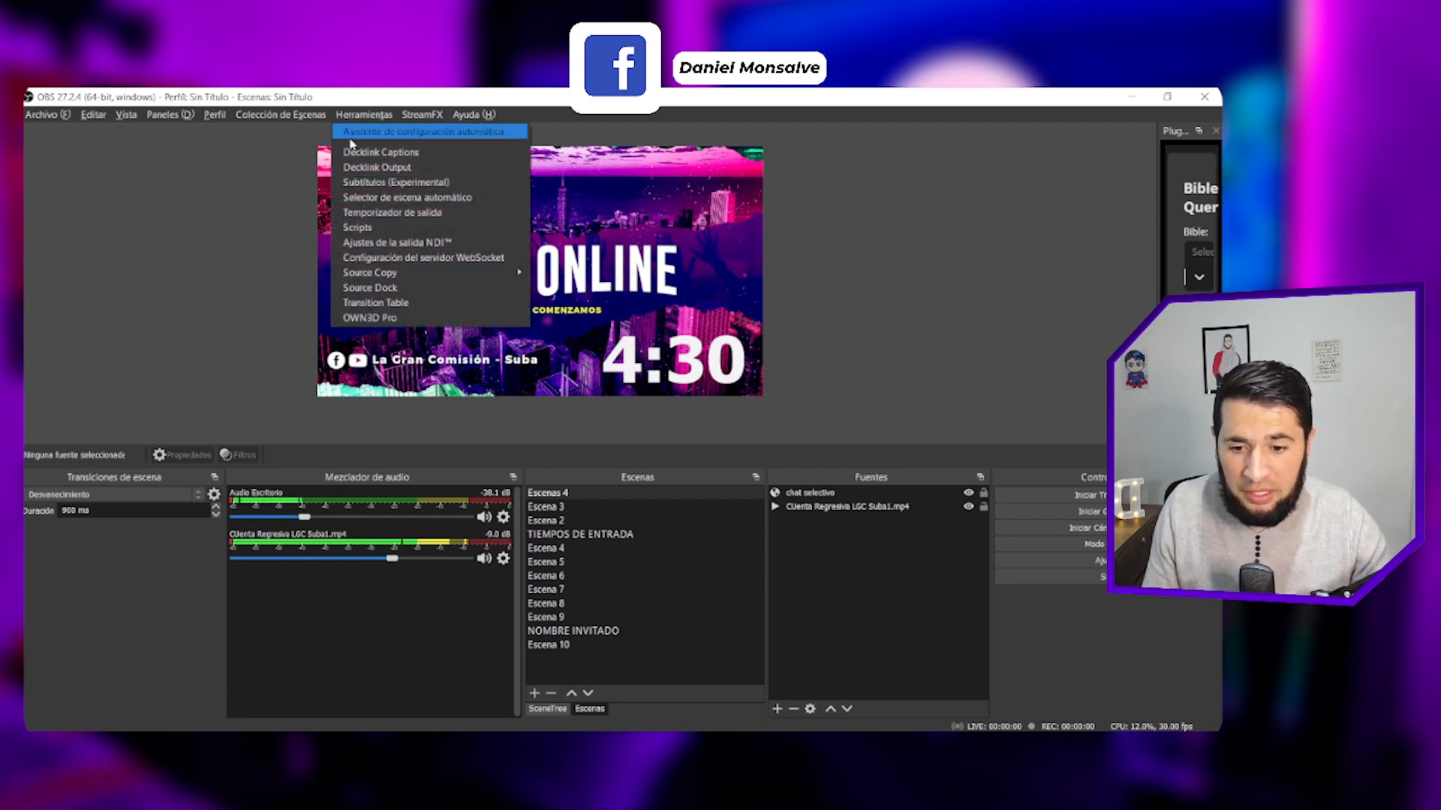
pyautogui.click(384, 289)
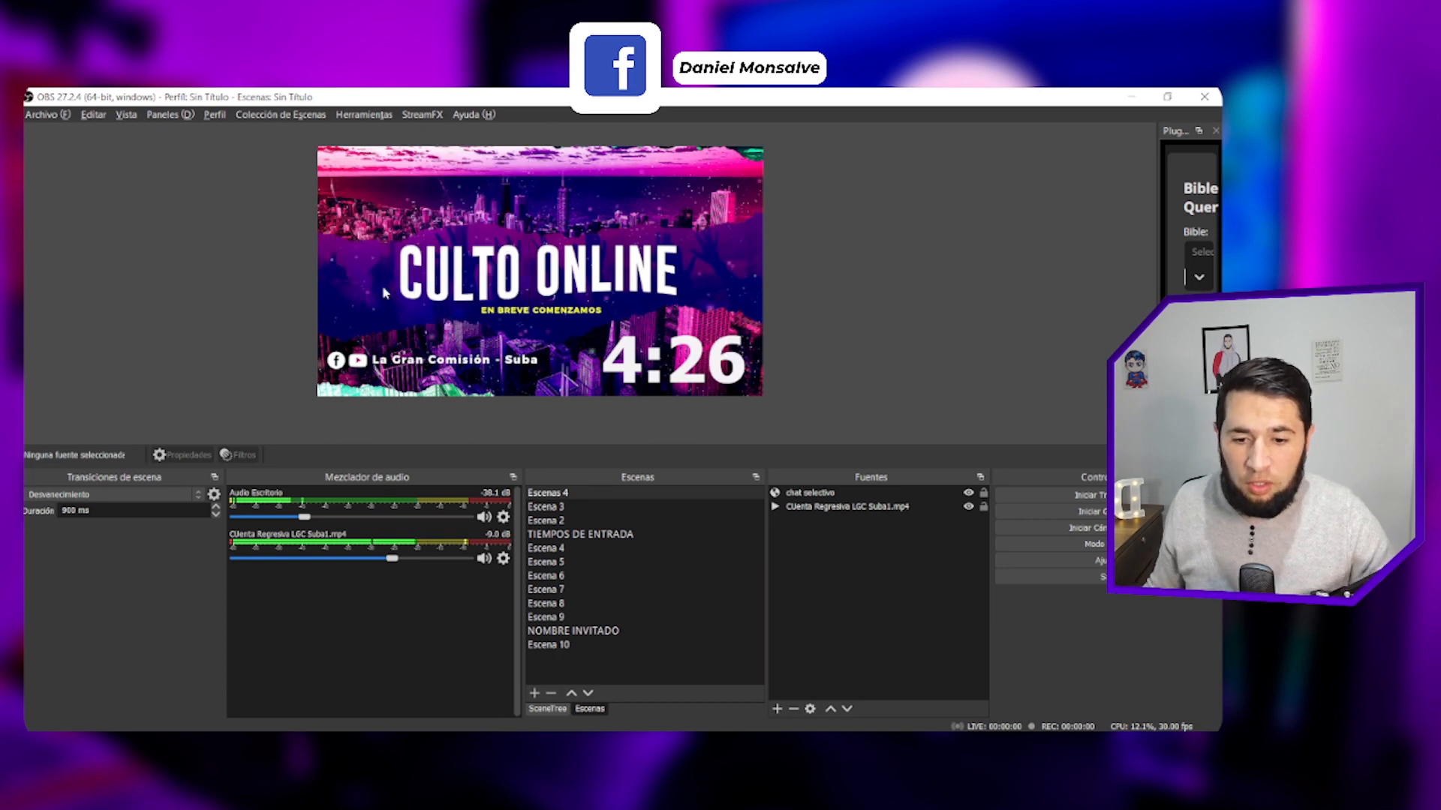
pyautogui.moveTo(508, 347); pyautogui.dragTo(427, 307)
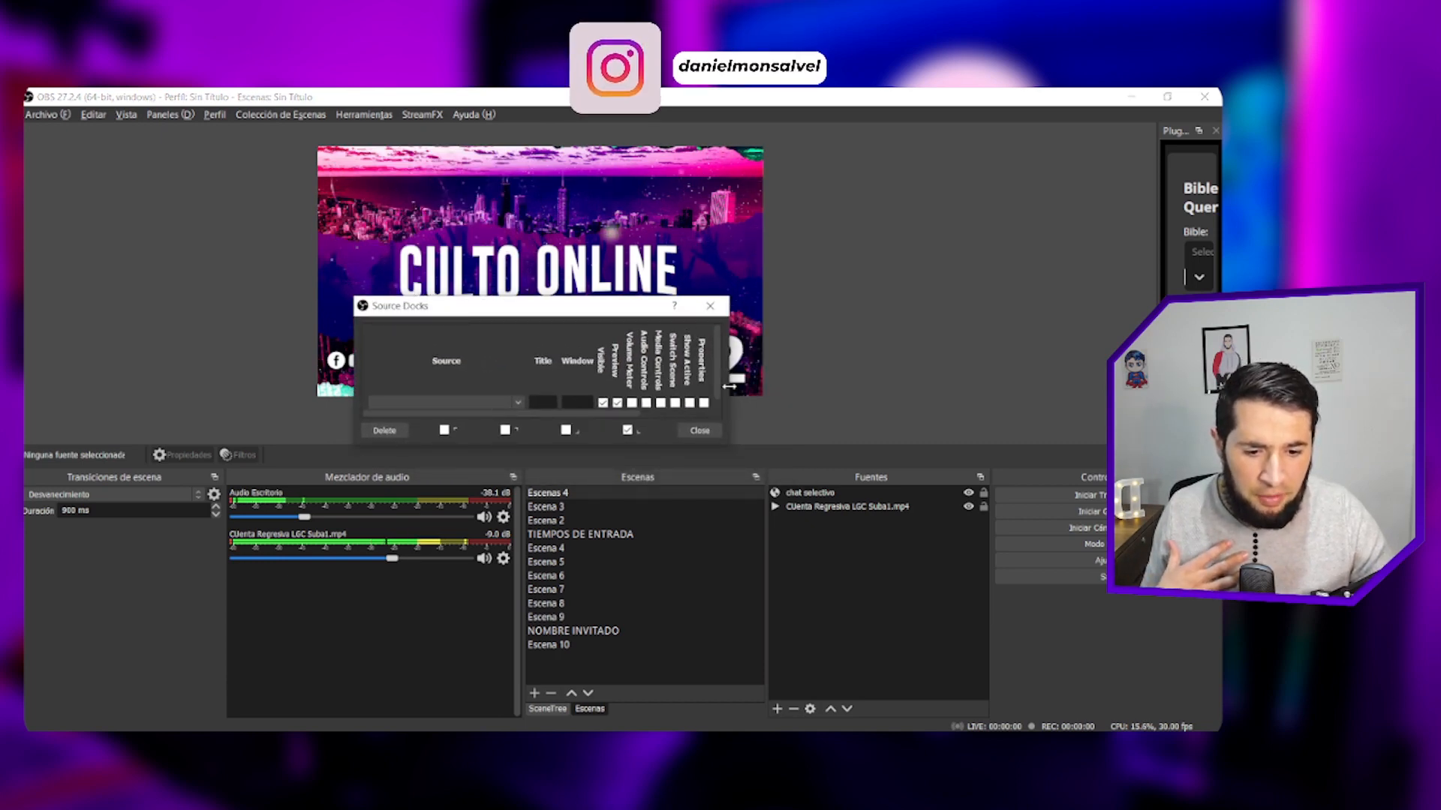
pyautogui.moveTo(572, 307); pyautogui.dragTo(743, 262)
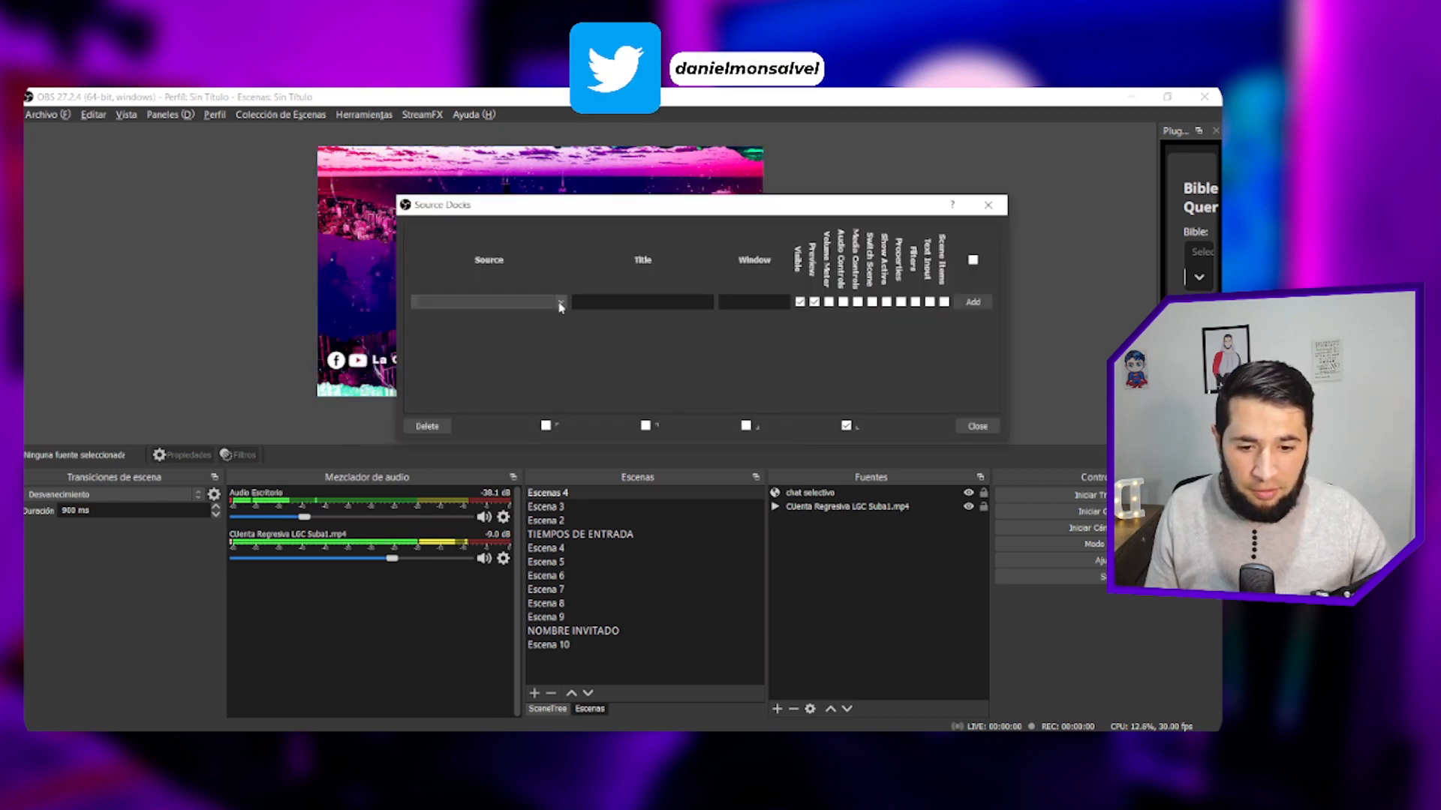
# - Choose the scene Escenas 4 as the source of the new dock and title it Cronometro
pyautogui.click(560, 304)
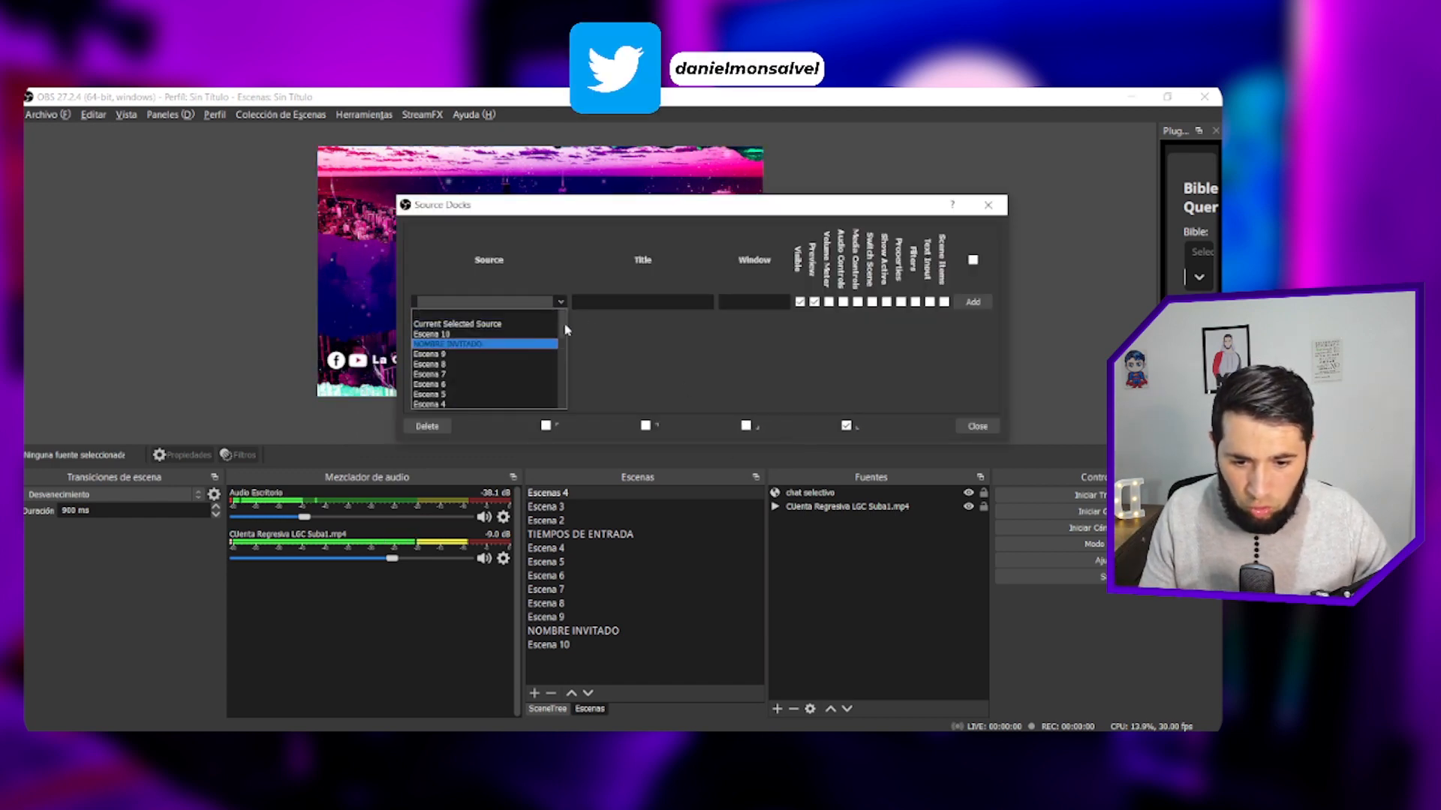
pyautogui.moveTo(561, 322); pyautogui.dragTo(565, 385)
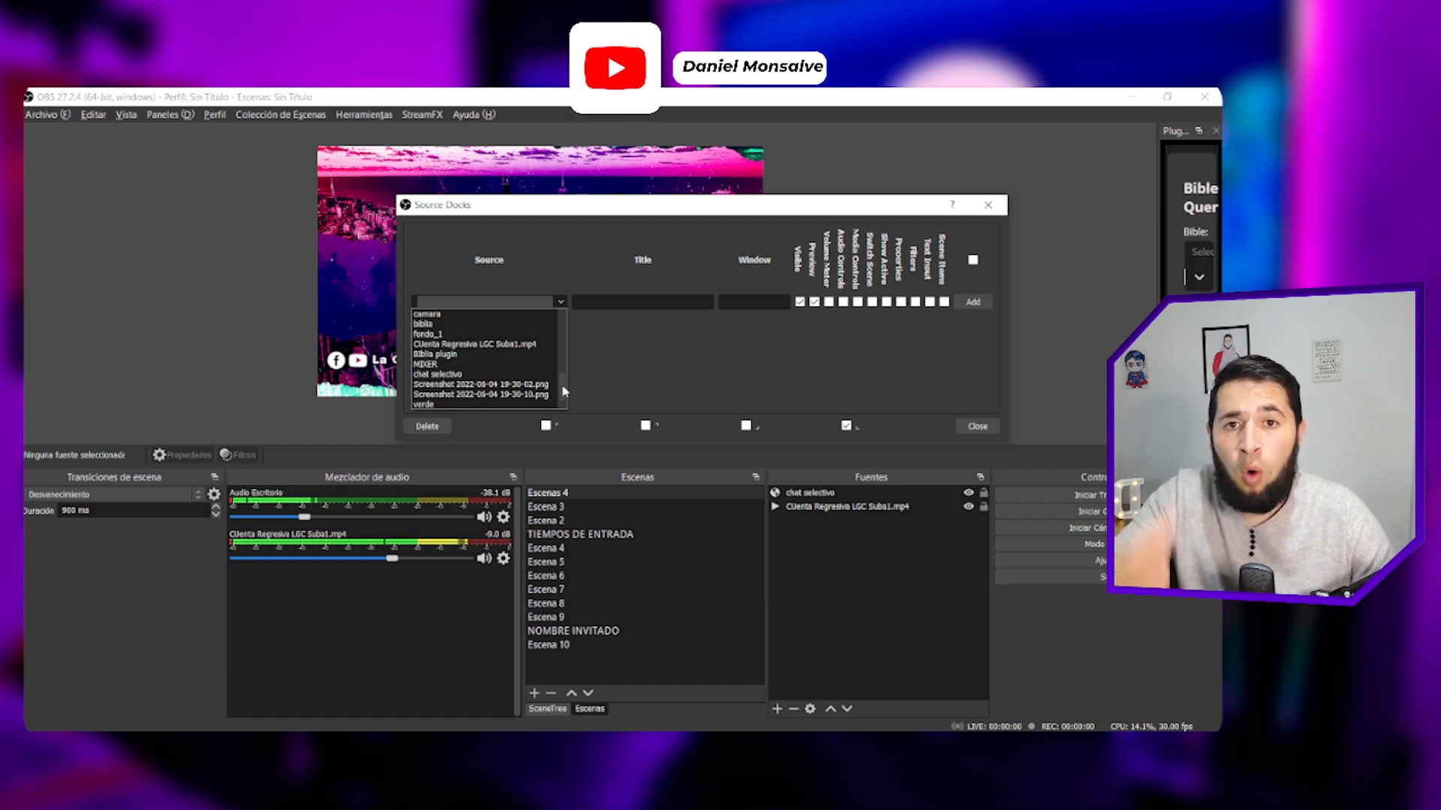
pyautogui.moveTo(563, 390); pyautogui.dragTo(564, 341)
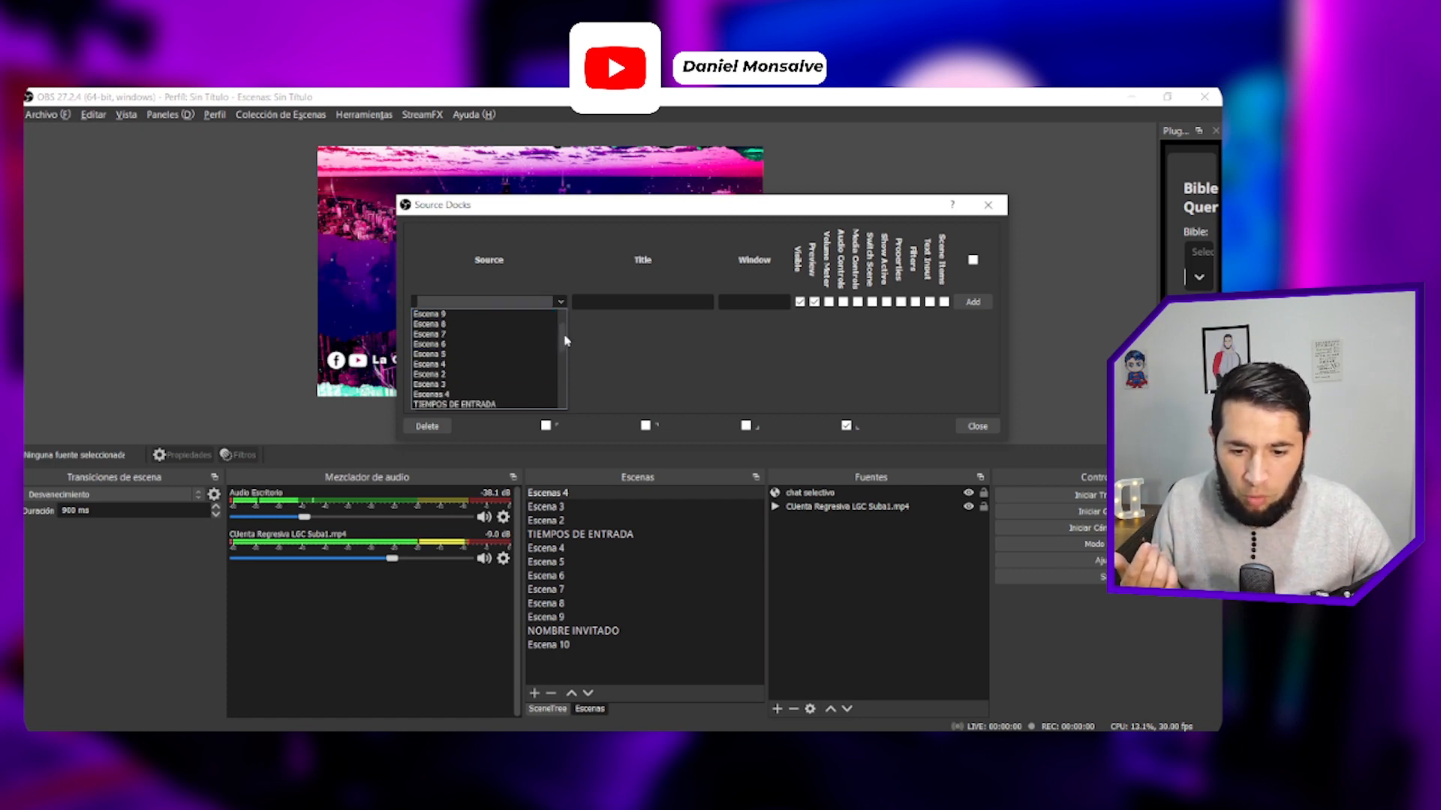
pyautogui.click(455, 403)
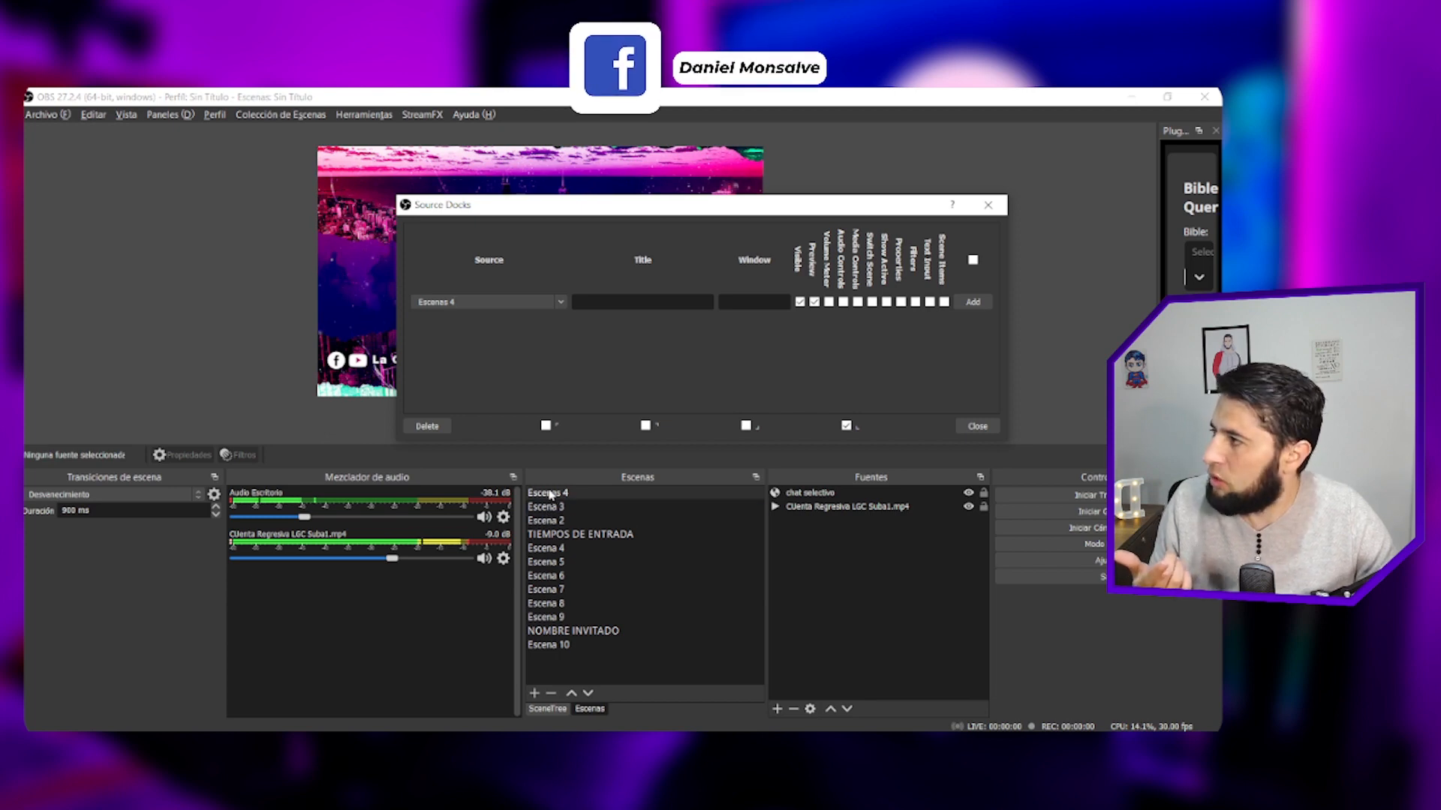
pyautogui.click(600, 308)
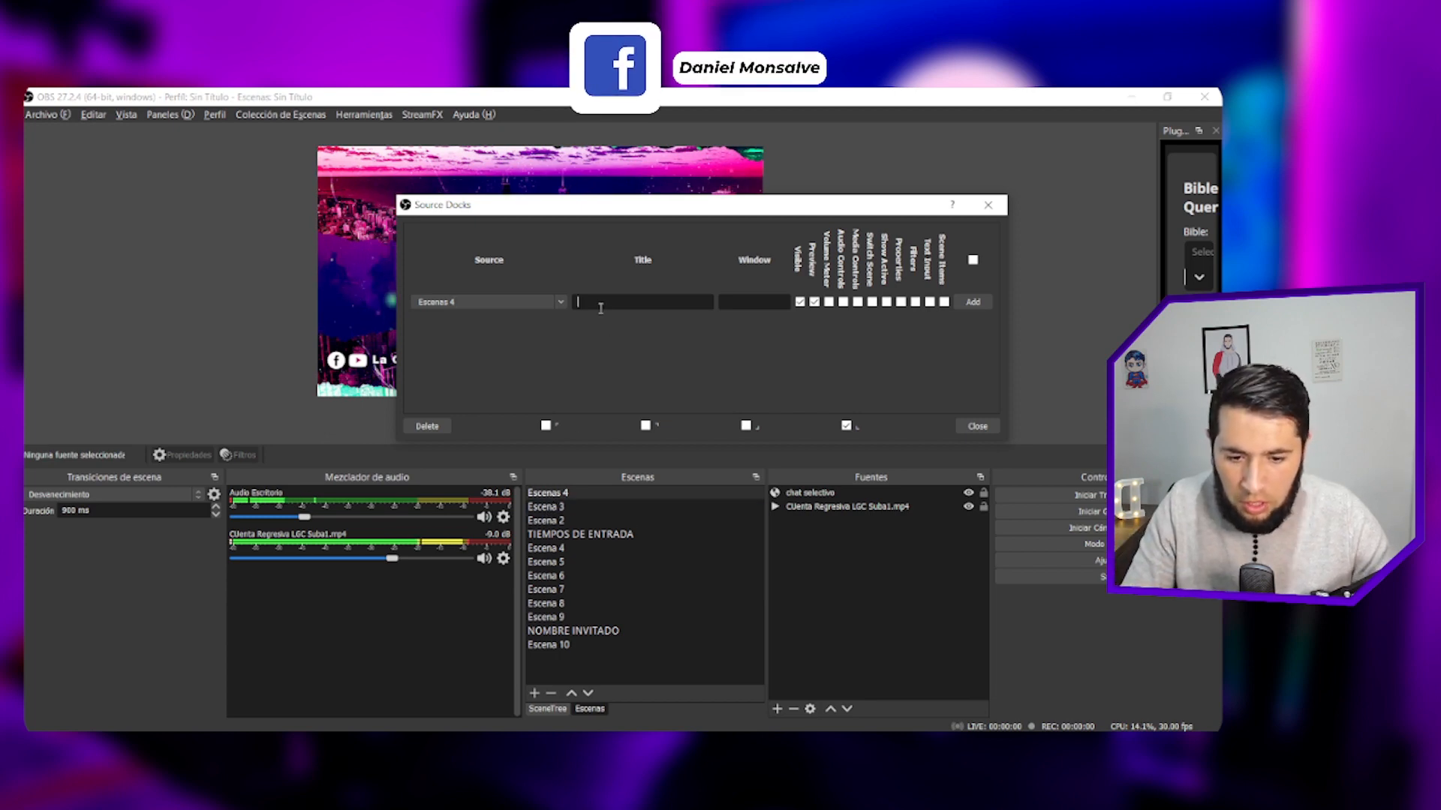
pyautogui.write('Cronometro')
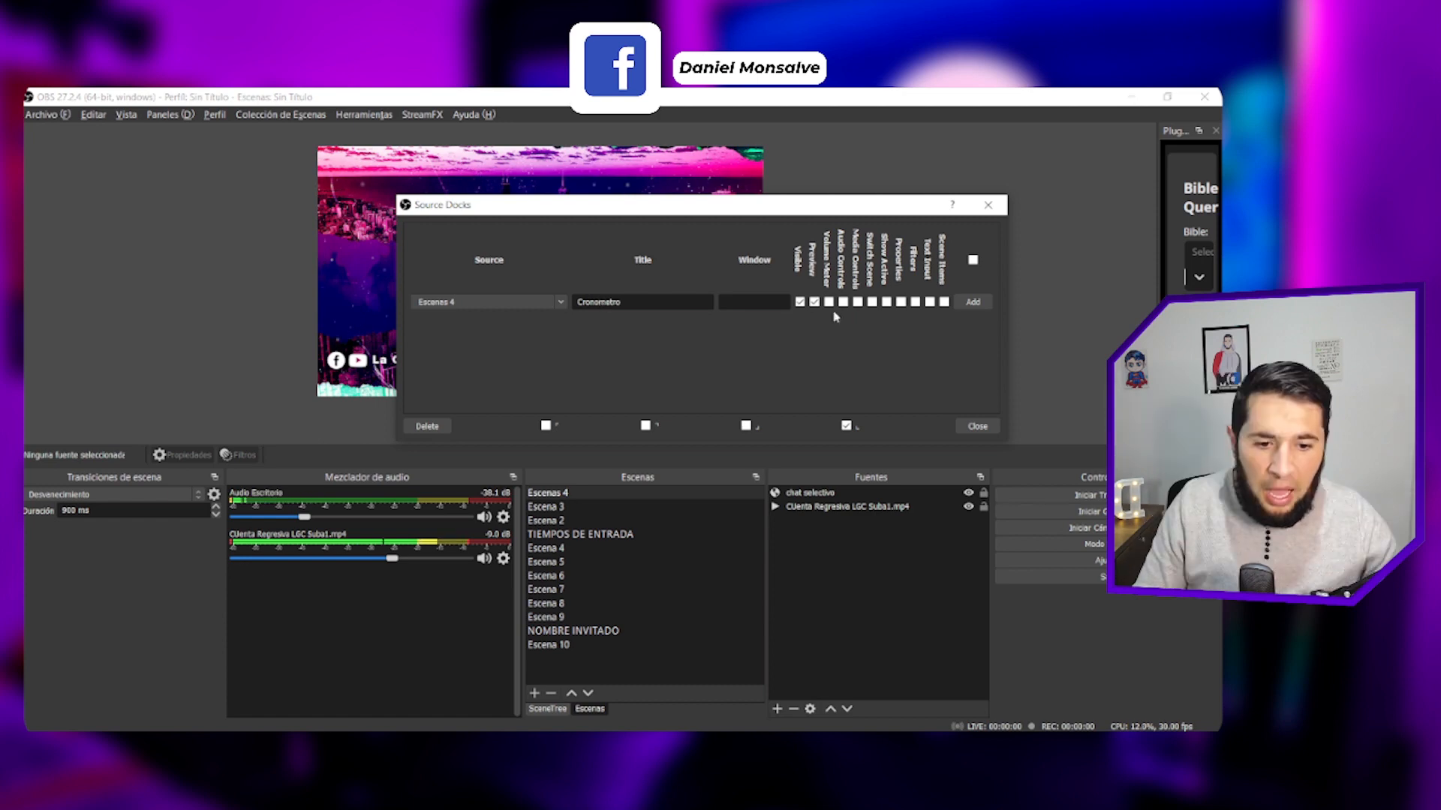
# - Enable Switch Scene and Show Active alongside Visible and Preview for the Cronometro dock, and add it
pyautogui.click(800, 302)
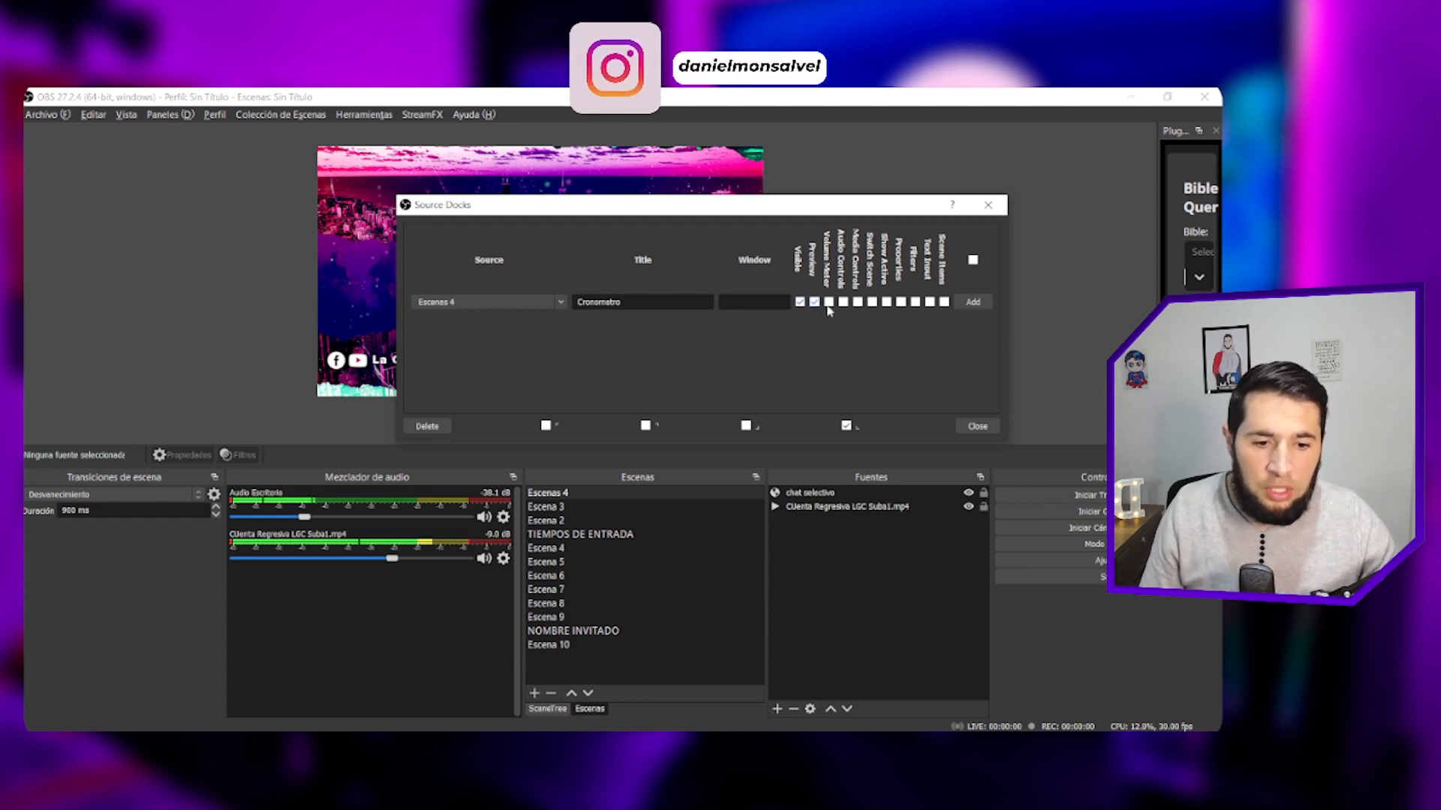
pyautogui.click(886, 302)
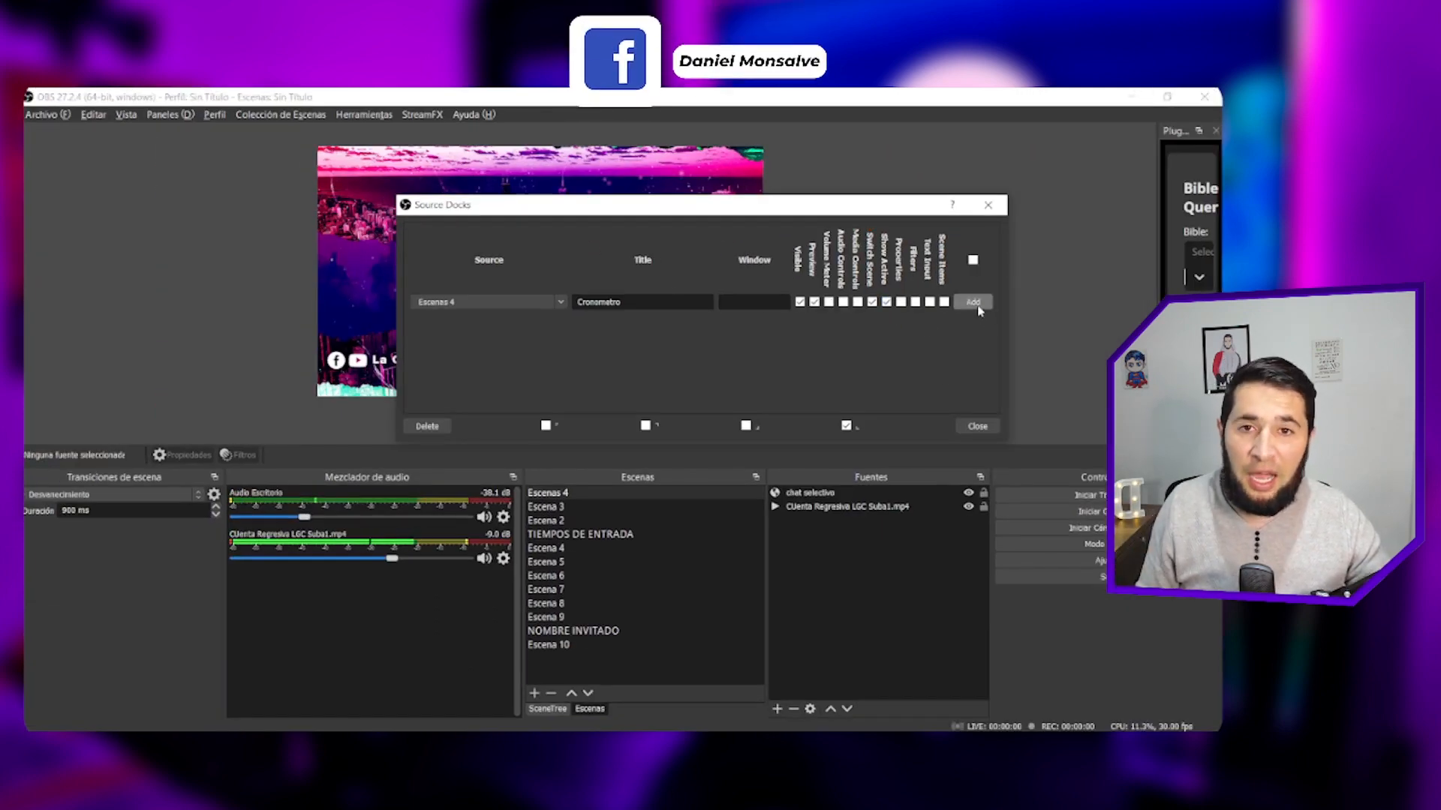
pyautogui.click(973, 302)
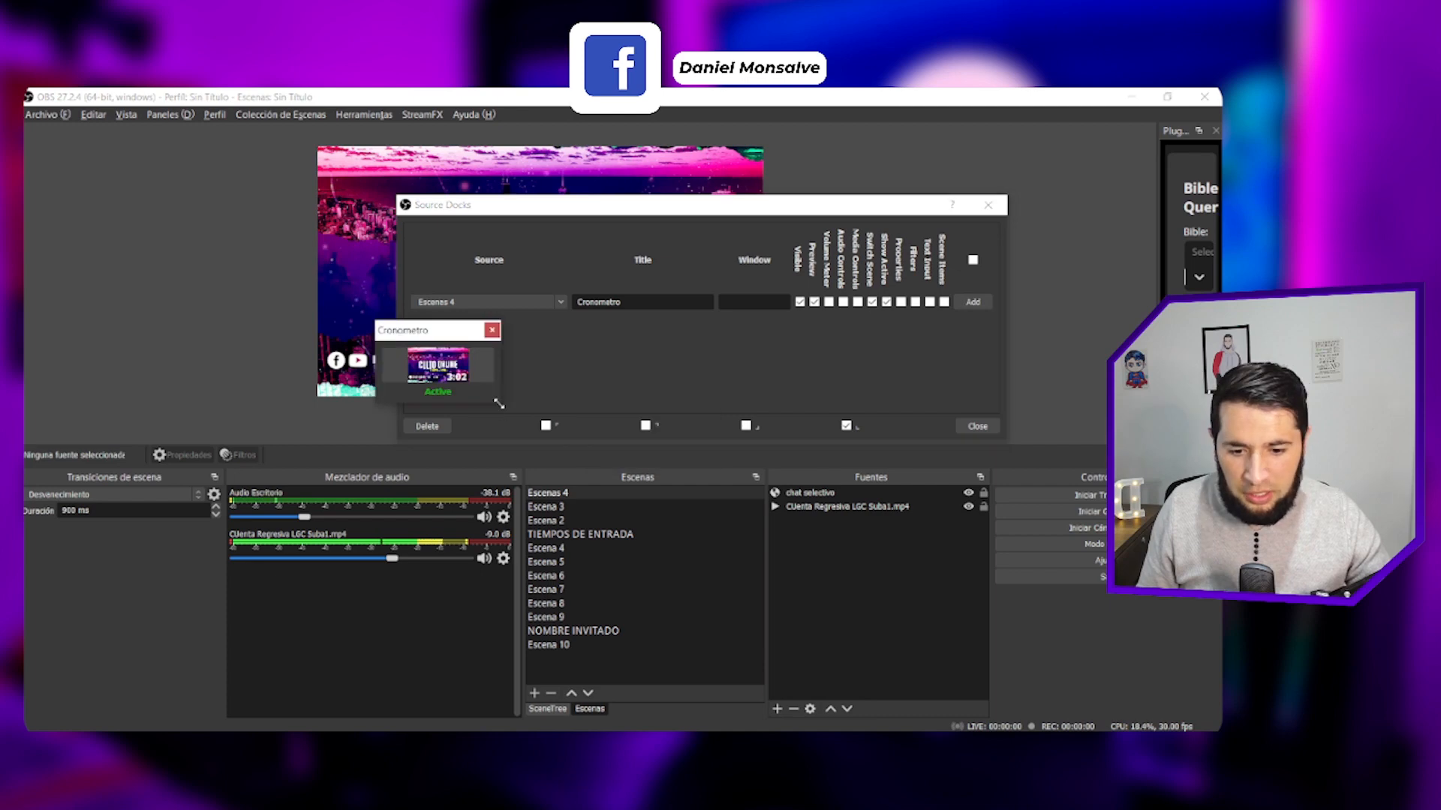
pyautogui.moveTo(501, 403); pyautogui.dragTo(586, 482)
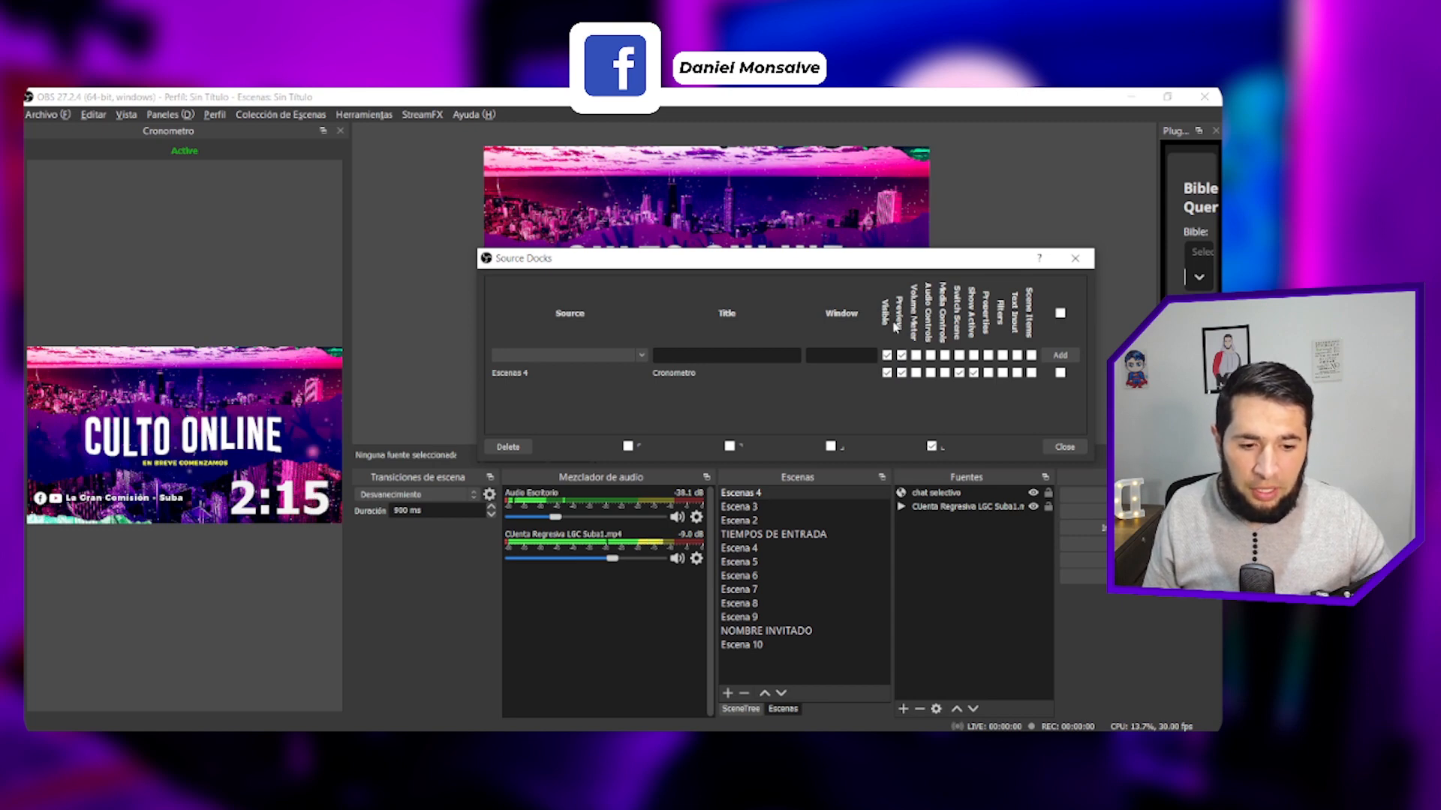
# - Turn the Preview, Visible and Show Active options of the Cronometro dock off and back on, one after another
pyautogui.click(901, 373)
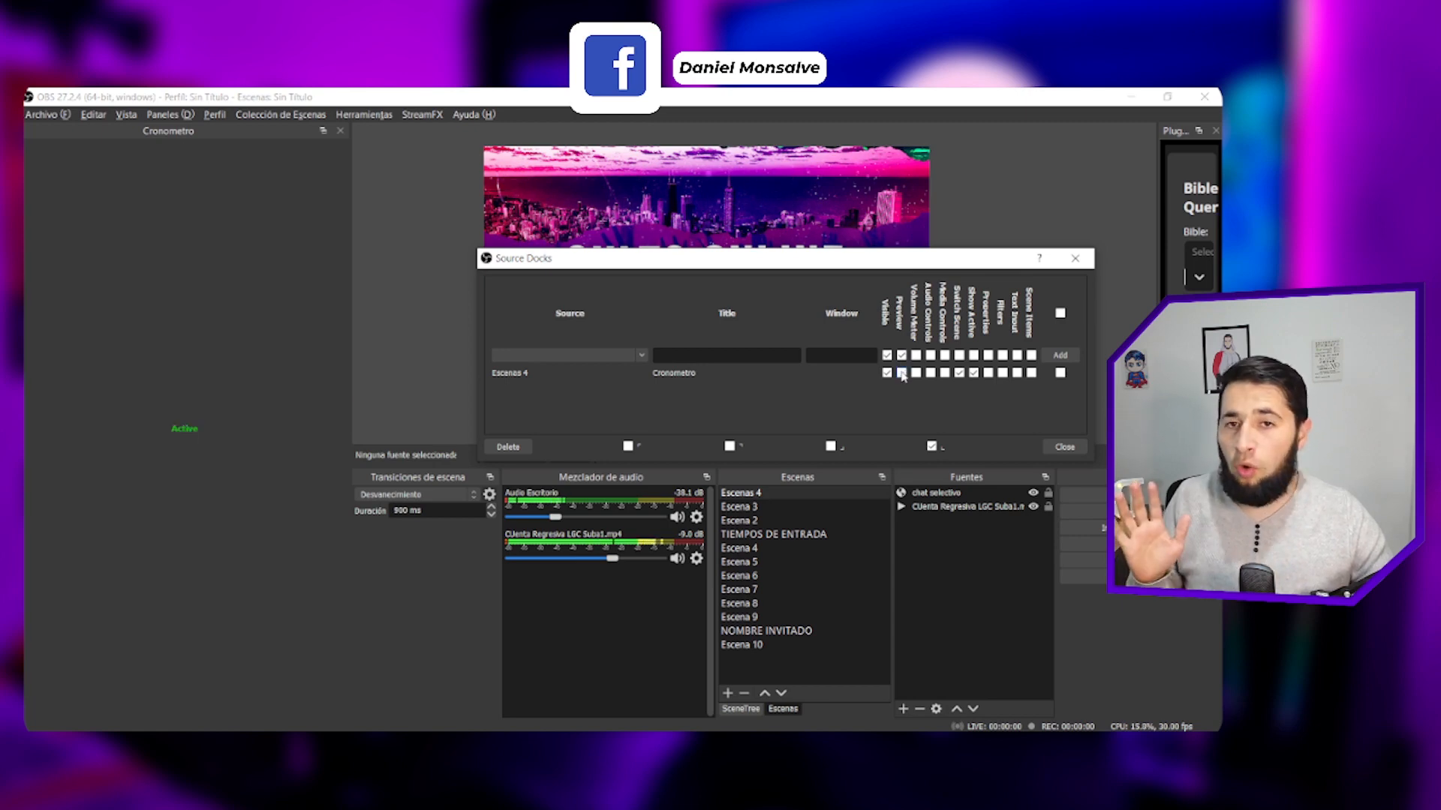
pyautogui.click(901, 372)
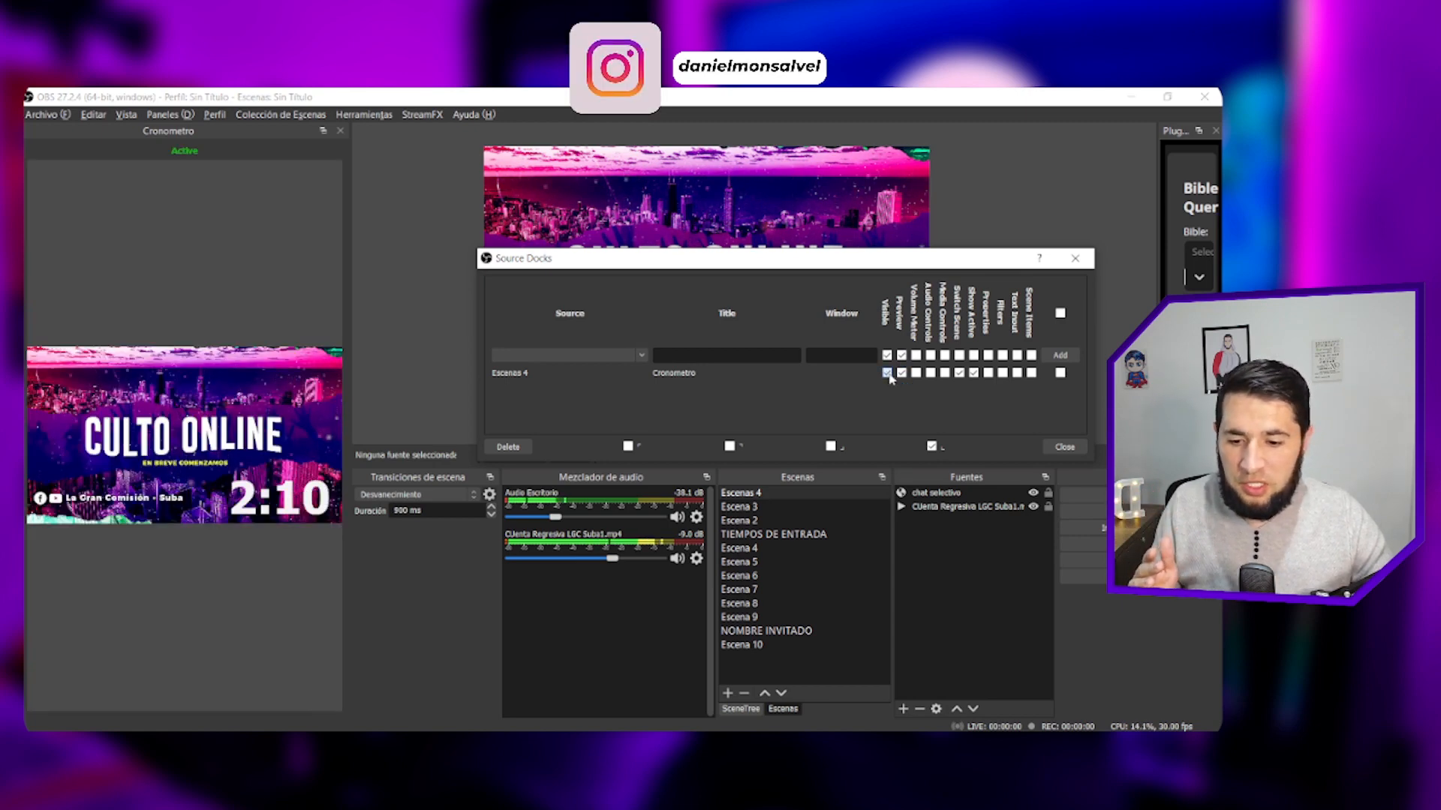
pyautogui.click(887, 373)
pyautogui.click(887, 373)
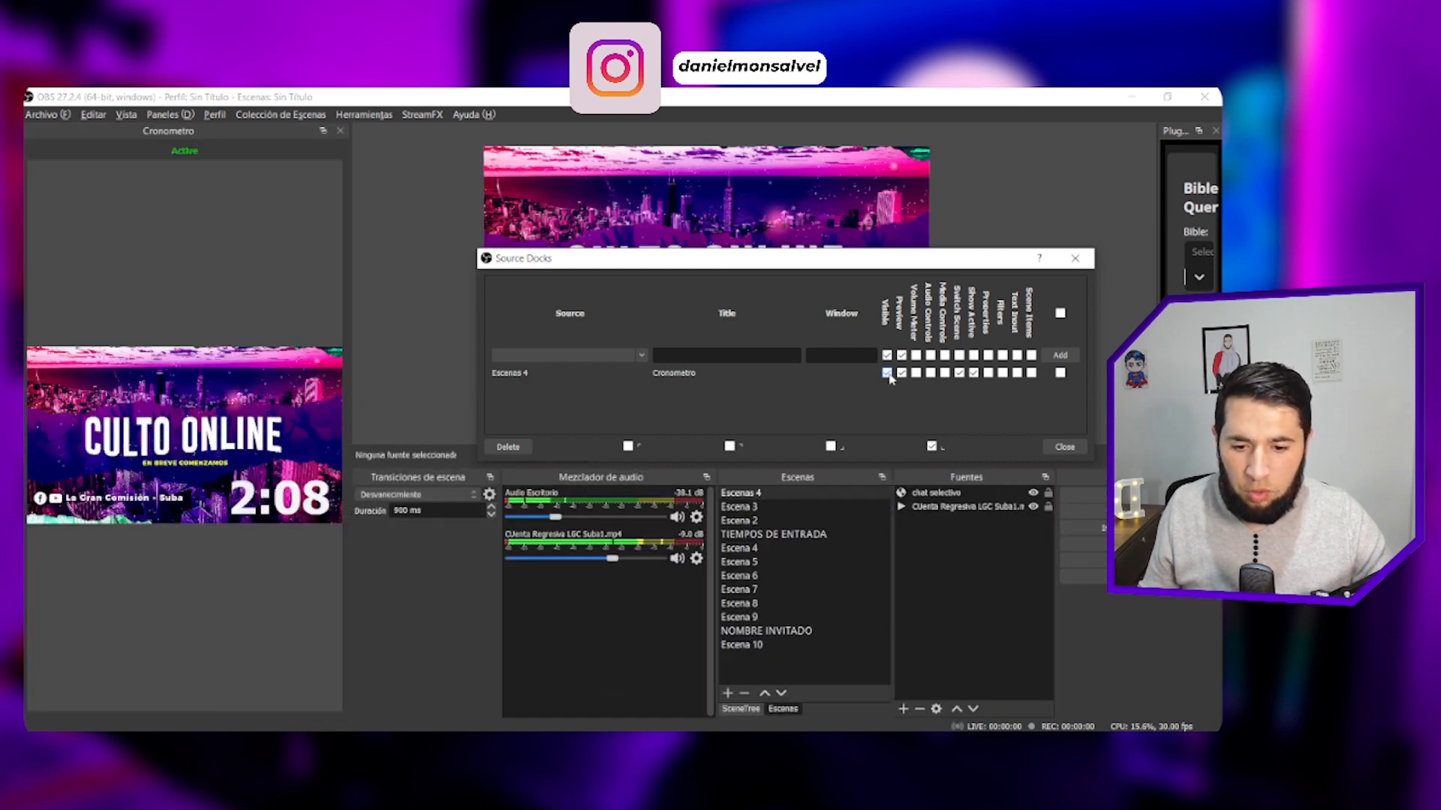
pyautogui.click(974, 375)
pyautogui.click(975, 375)
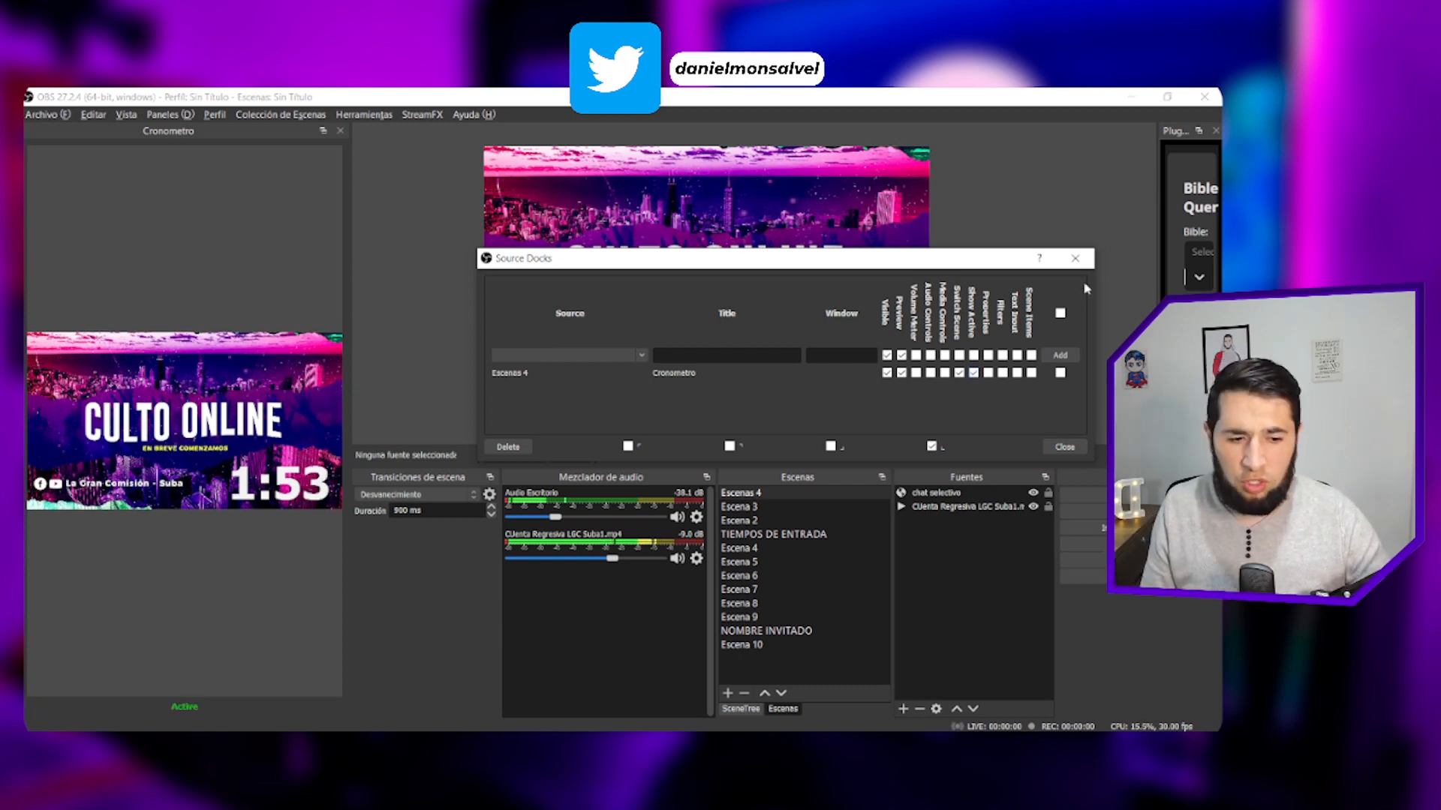
# - Close and reopen the Source Dock tool, and reposition and enlarge its window so every option column is shown
pyautogui.click(1076, 258)
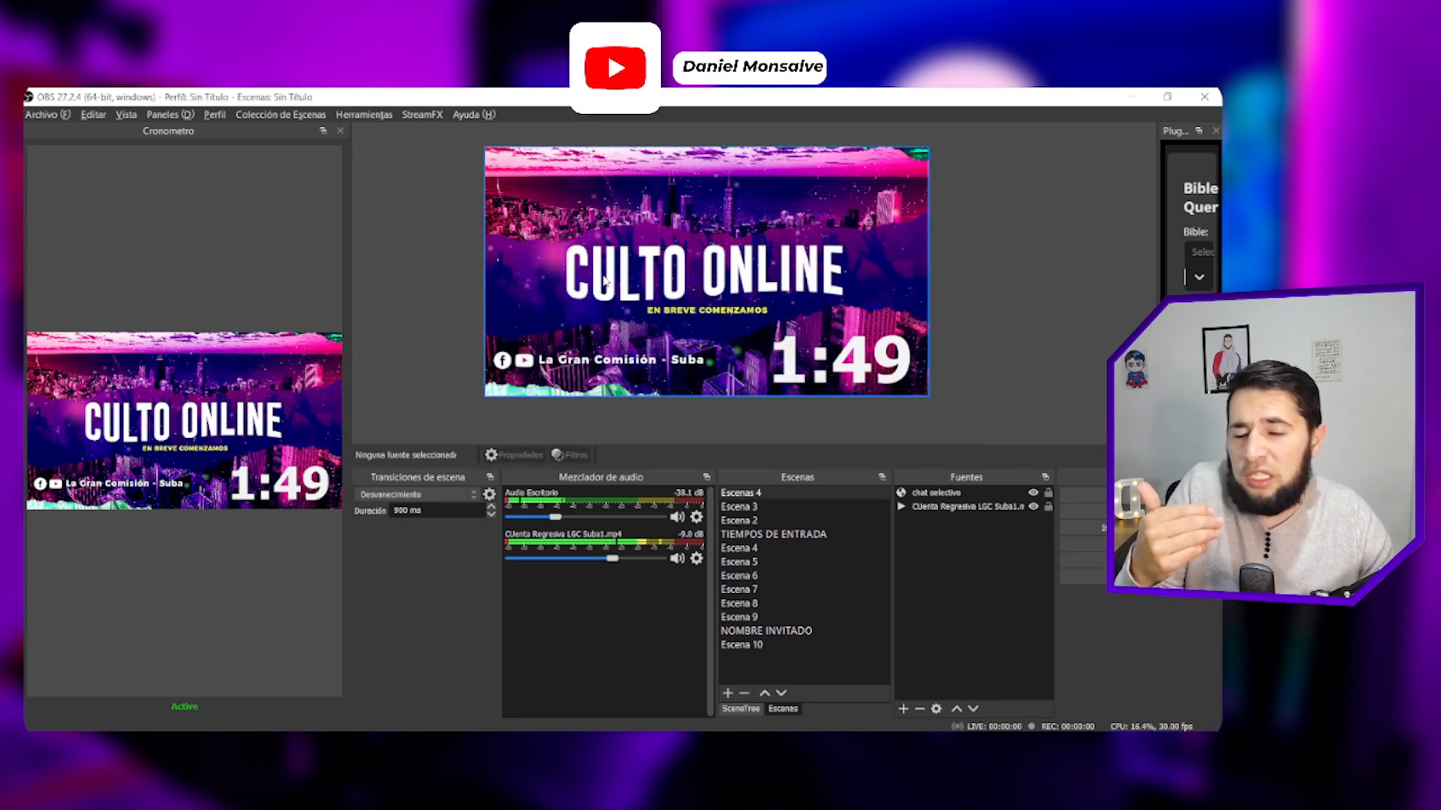
pyautogui.click(359, 116)
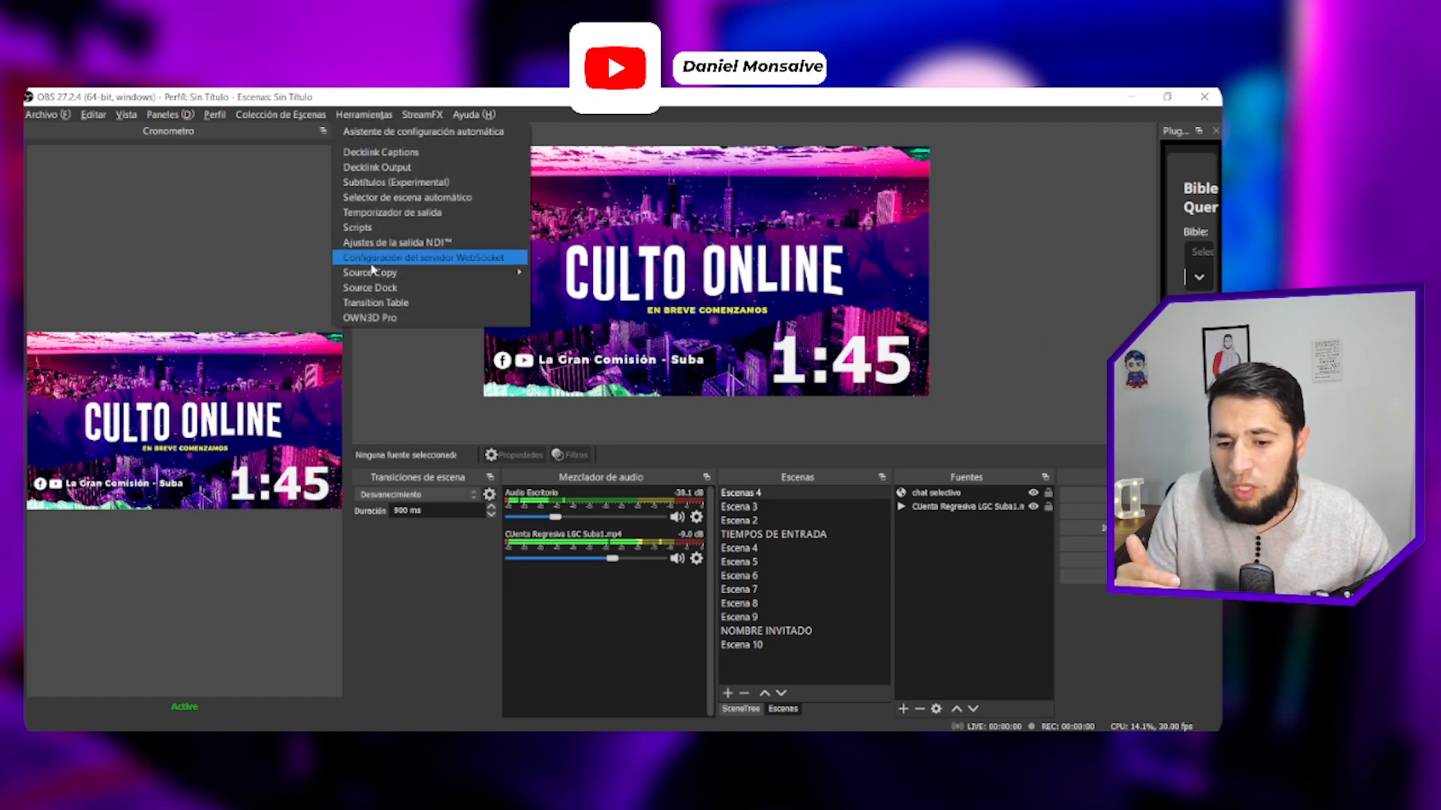
pyautogui.click(375, 288)
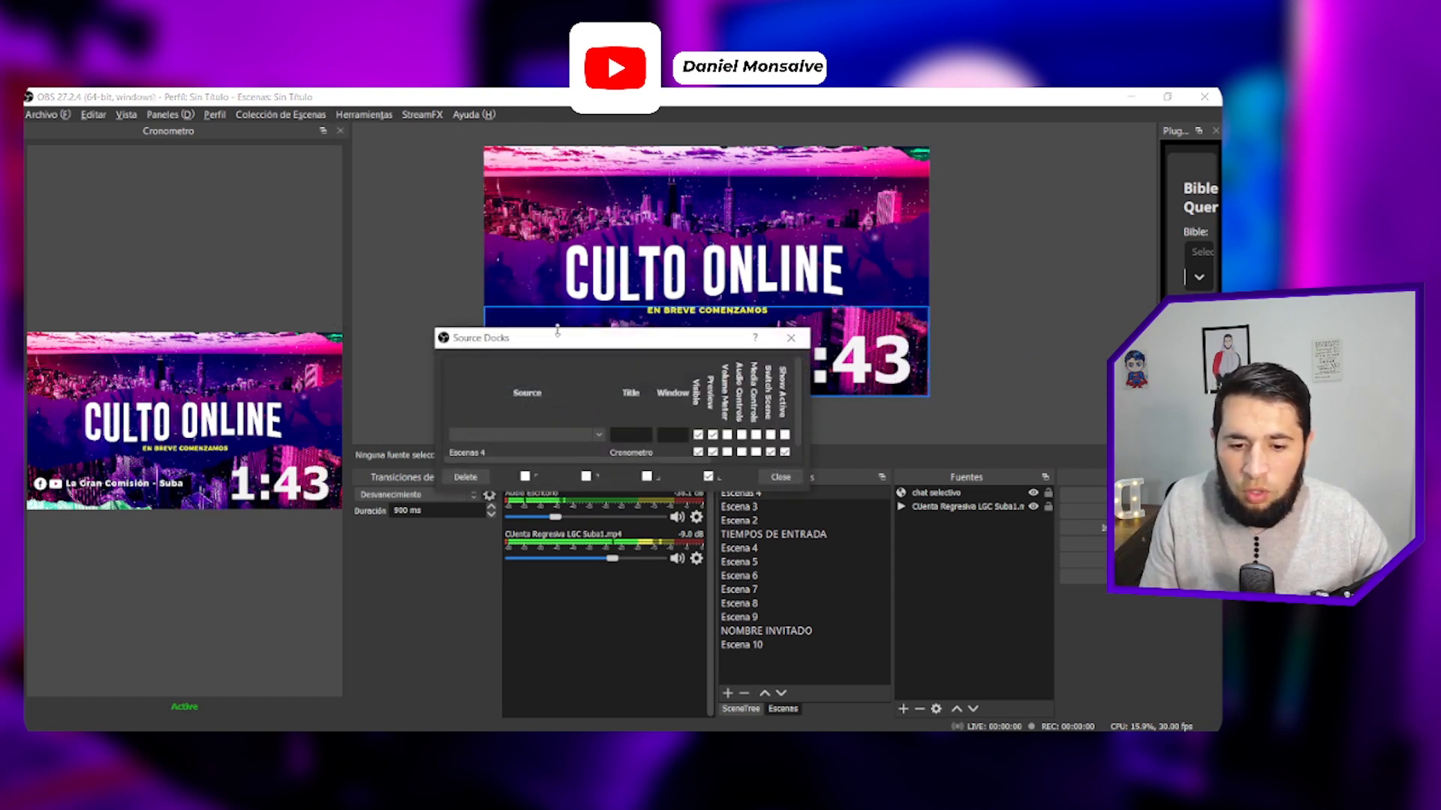
pyautogui.moveTo(558, 330); pyautogui.dragTo(493, 267)
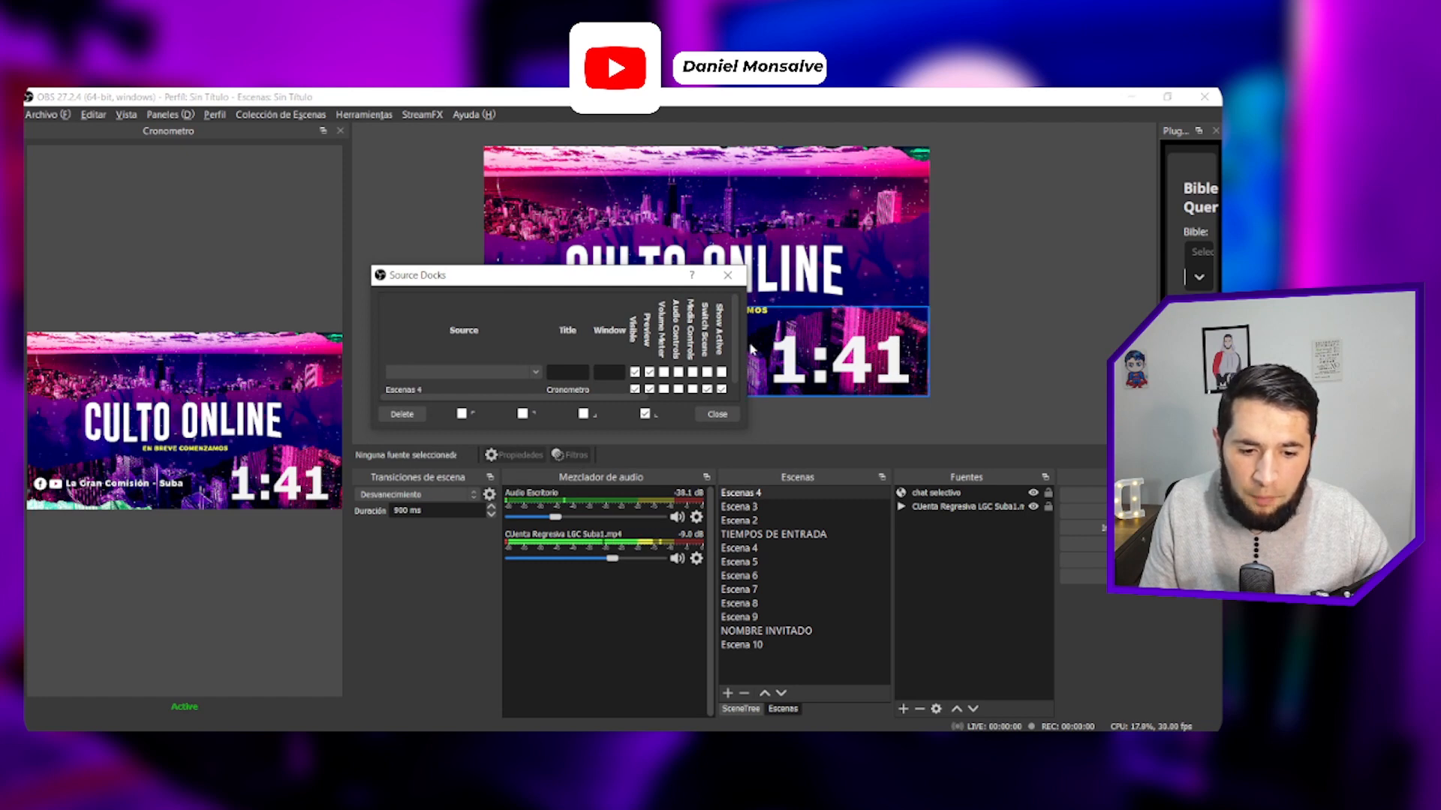
pyautogui.moveTo(753, 349); pyautogui.dragTo(1037, 350)
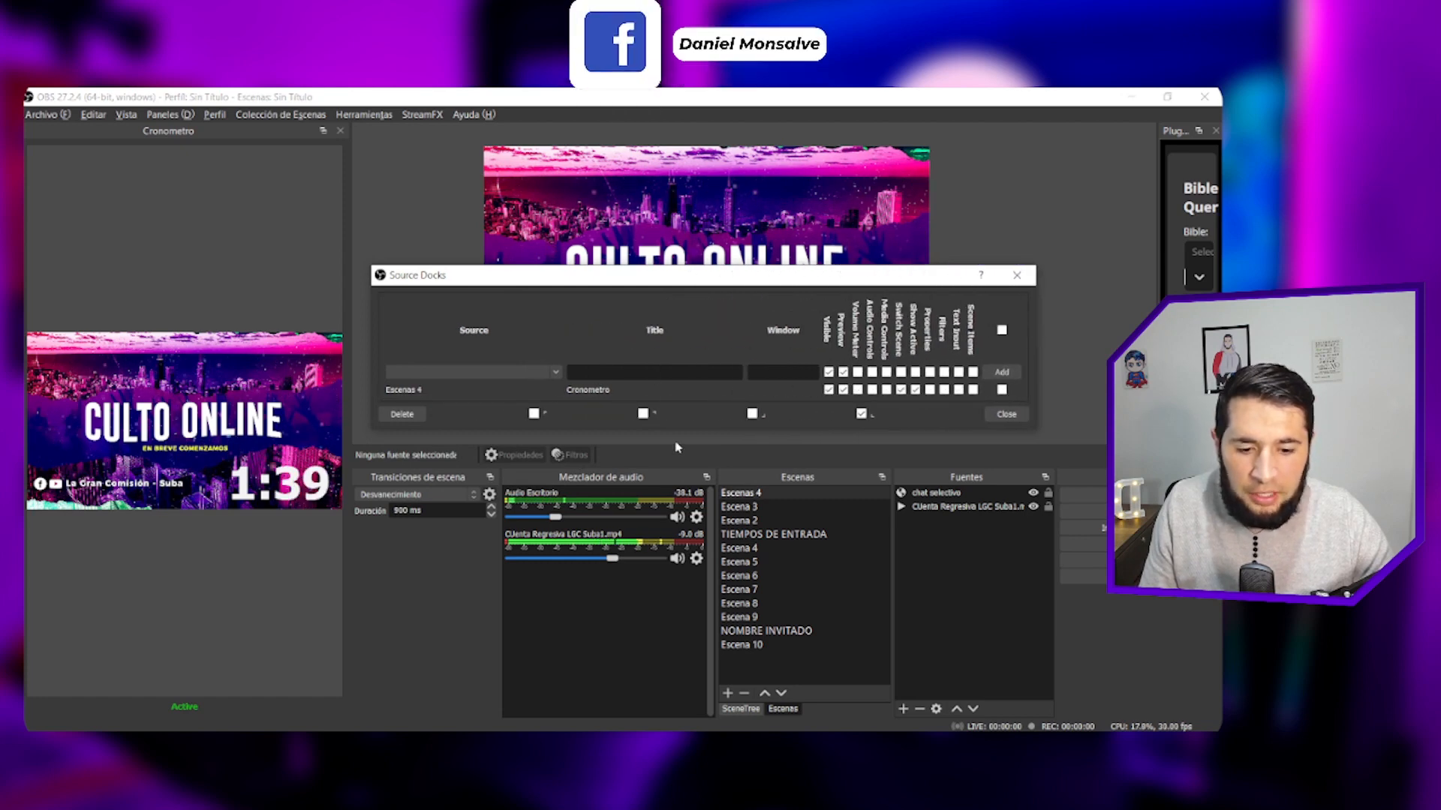
pyautogui.moveTo(686, 430); pyautogui.dragTo(689, 451)
# - Choose the scene Escena 3 as the source of a new dock and title it Predica_1
pyautogui.click(555, 372)
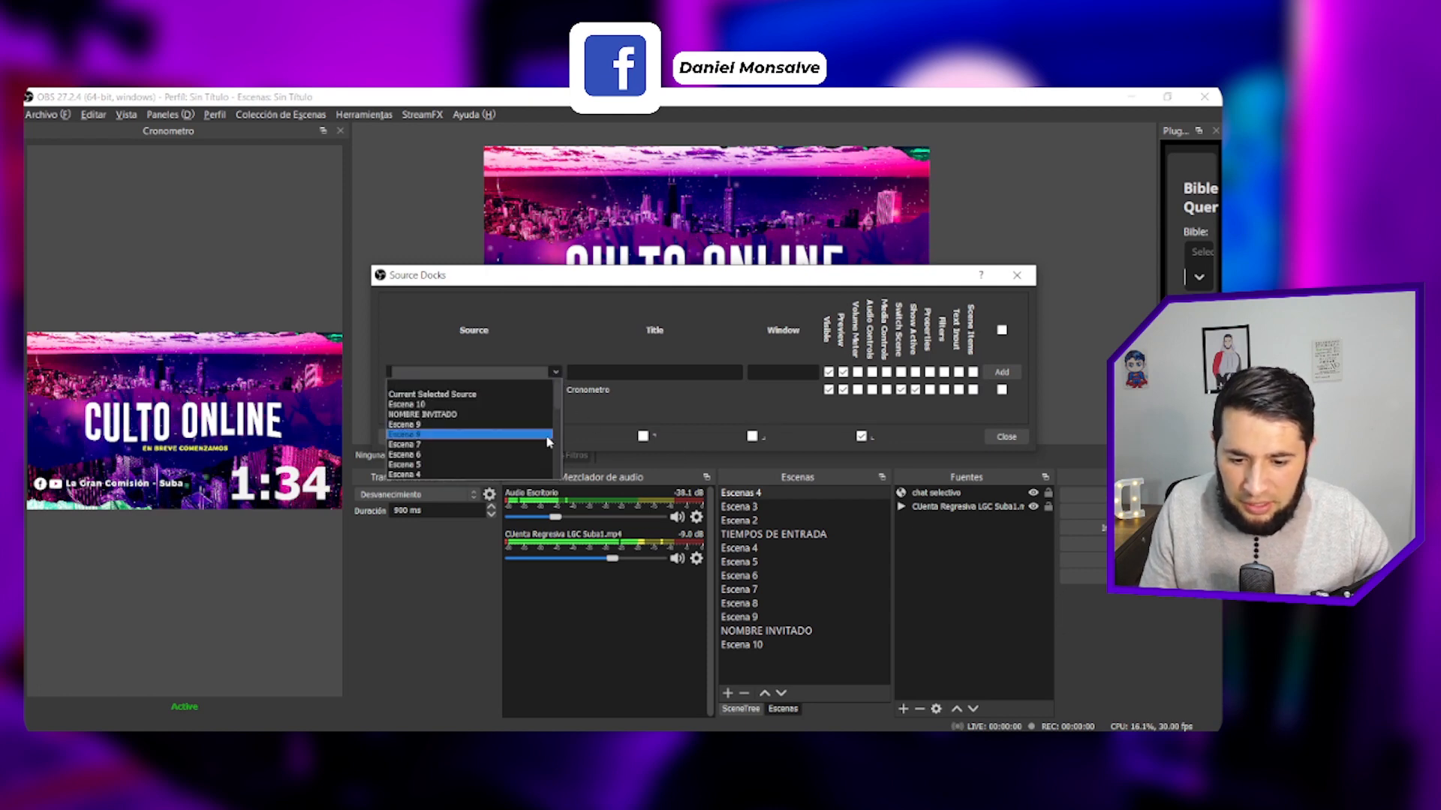
pyautogui.scroll(-2, 481, 428)
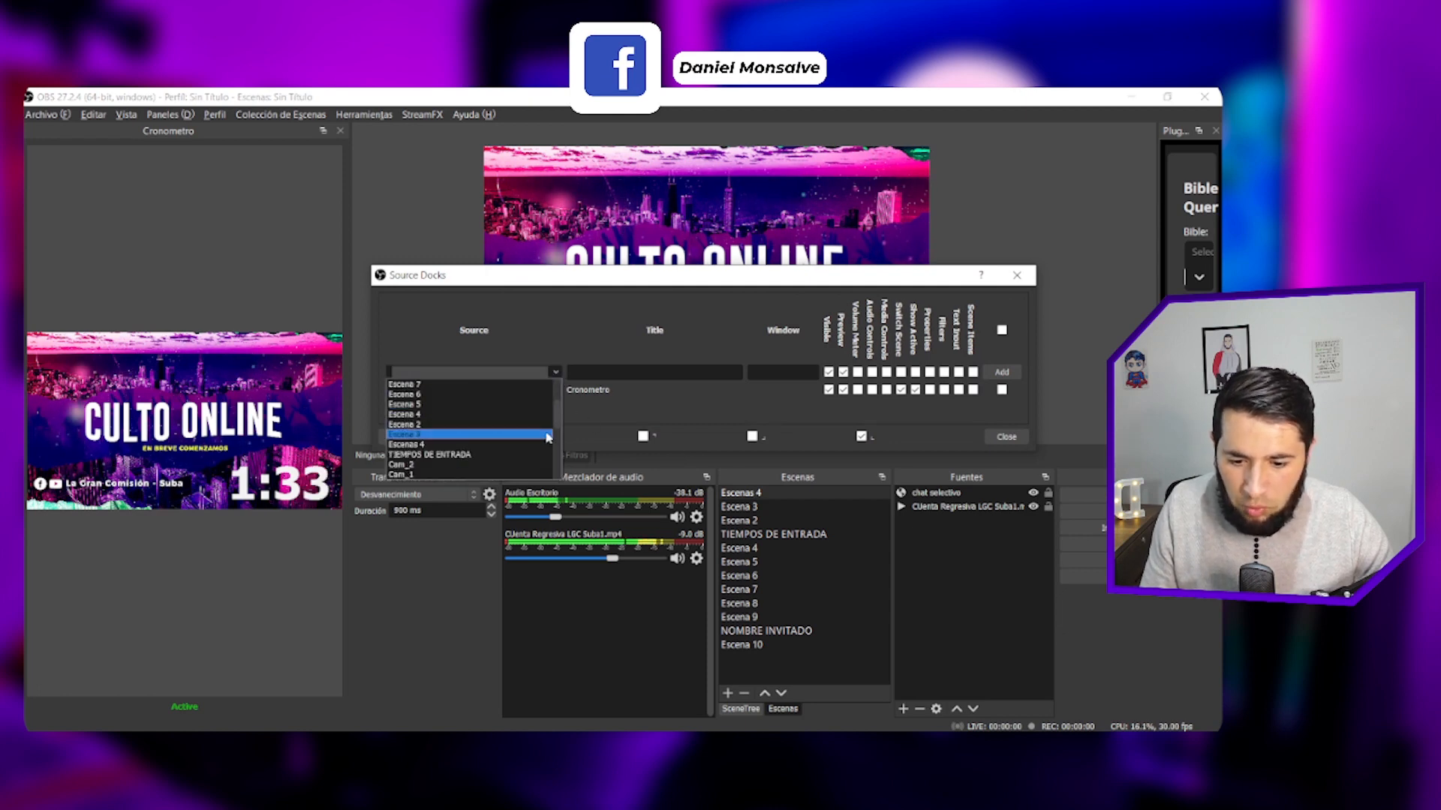
pyautogui.click(409, 434)
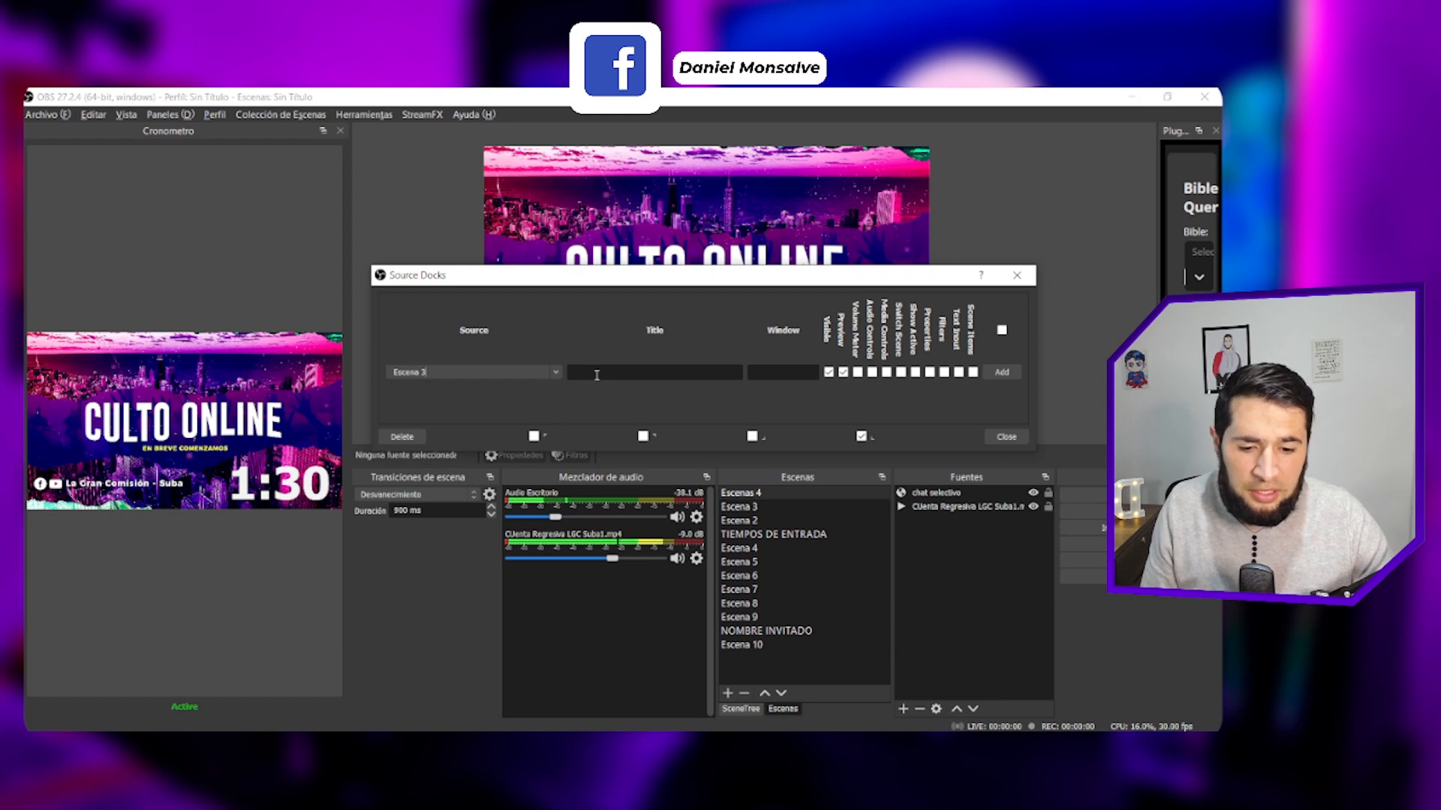
pyautogui.click(597, 375)
pyautogui.write('Pre')
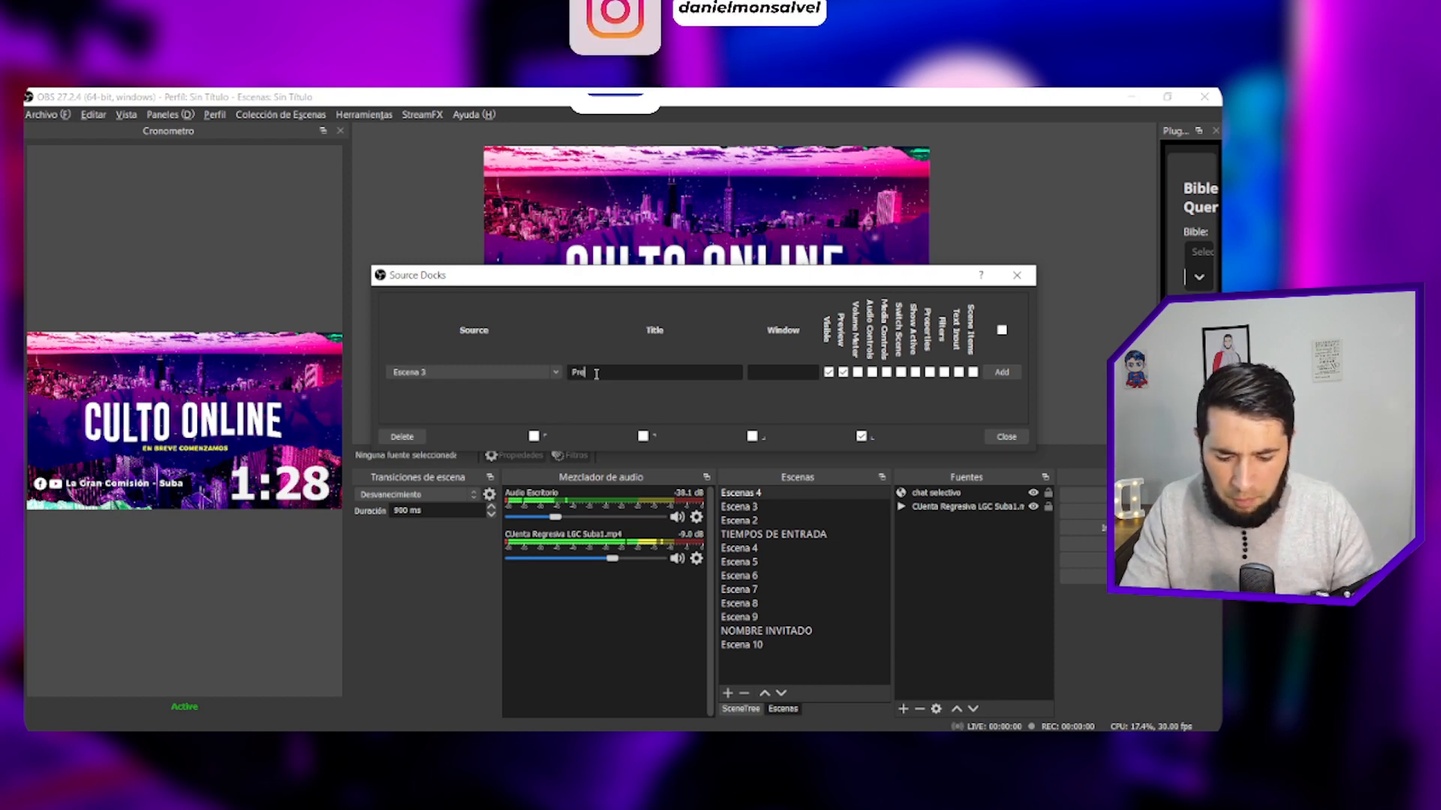
pyautogui.write('dica 1')
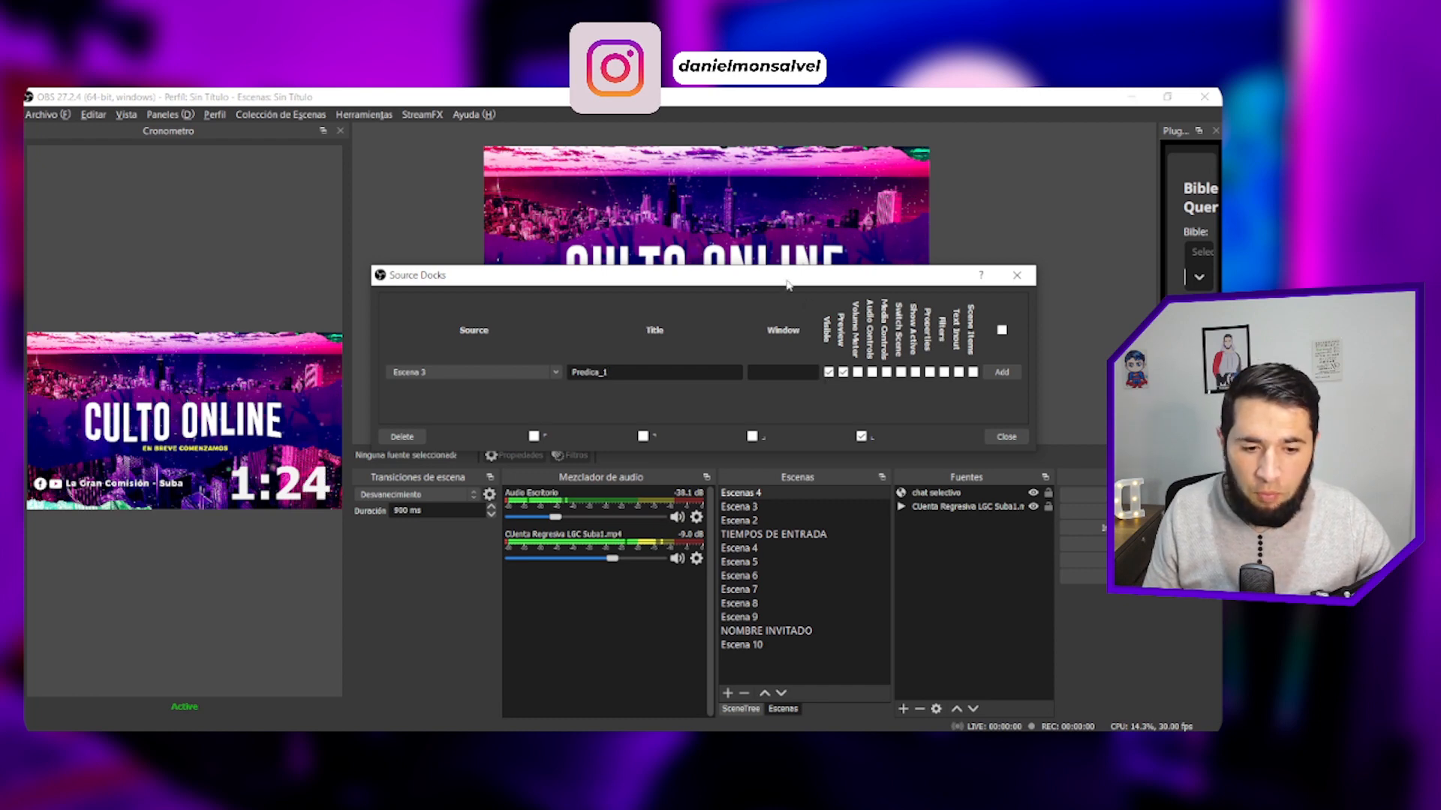
# - Enable Switch Scene and Show Active for the Predica_1 dock, add it, and close the Source Docks window
pyautogui.moveTo(764, 280); pyautogui.dragTo(668, 274)
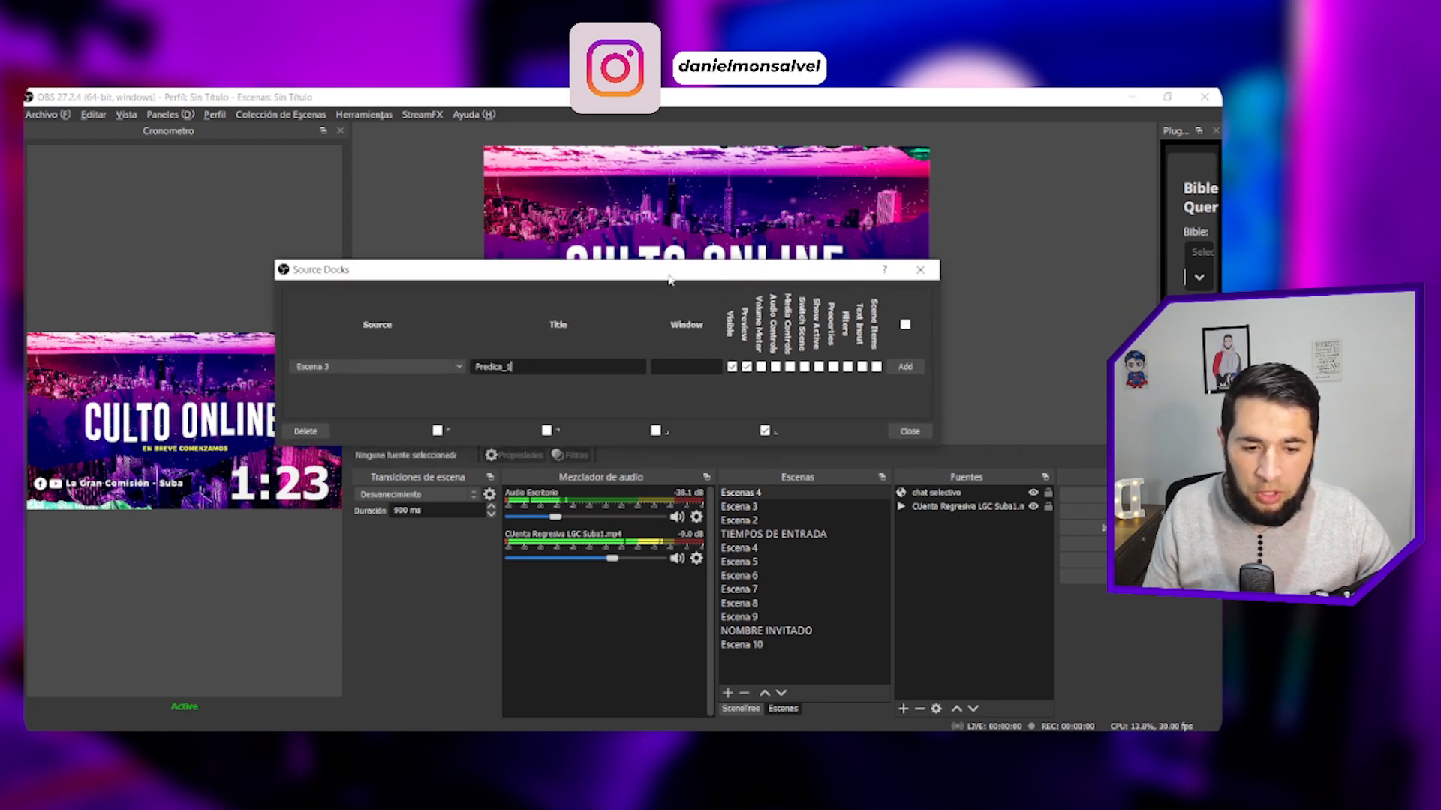
pyautogui.click(804, 367)
pyautogui.click(818, 366)
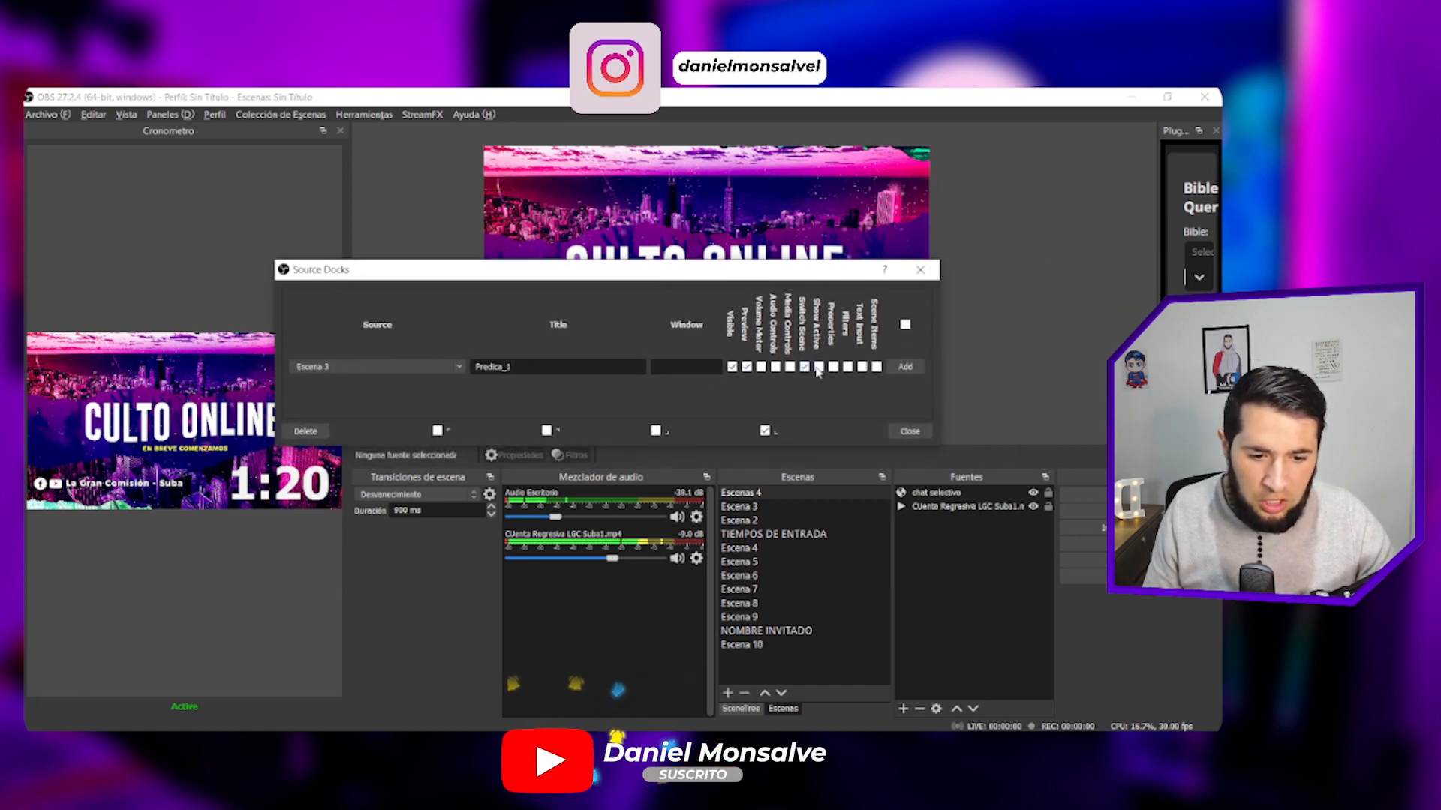
pyautogui.click(905, 366)
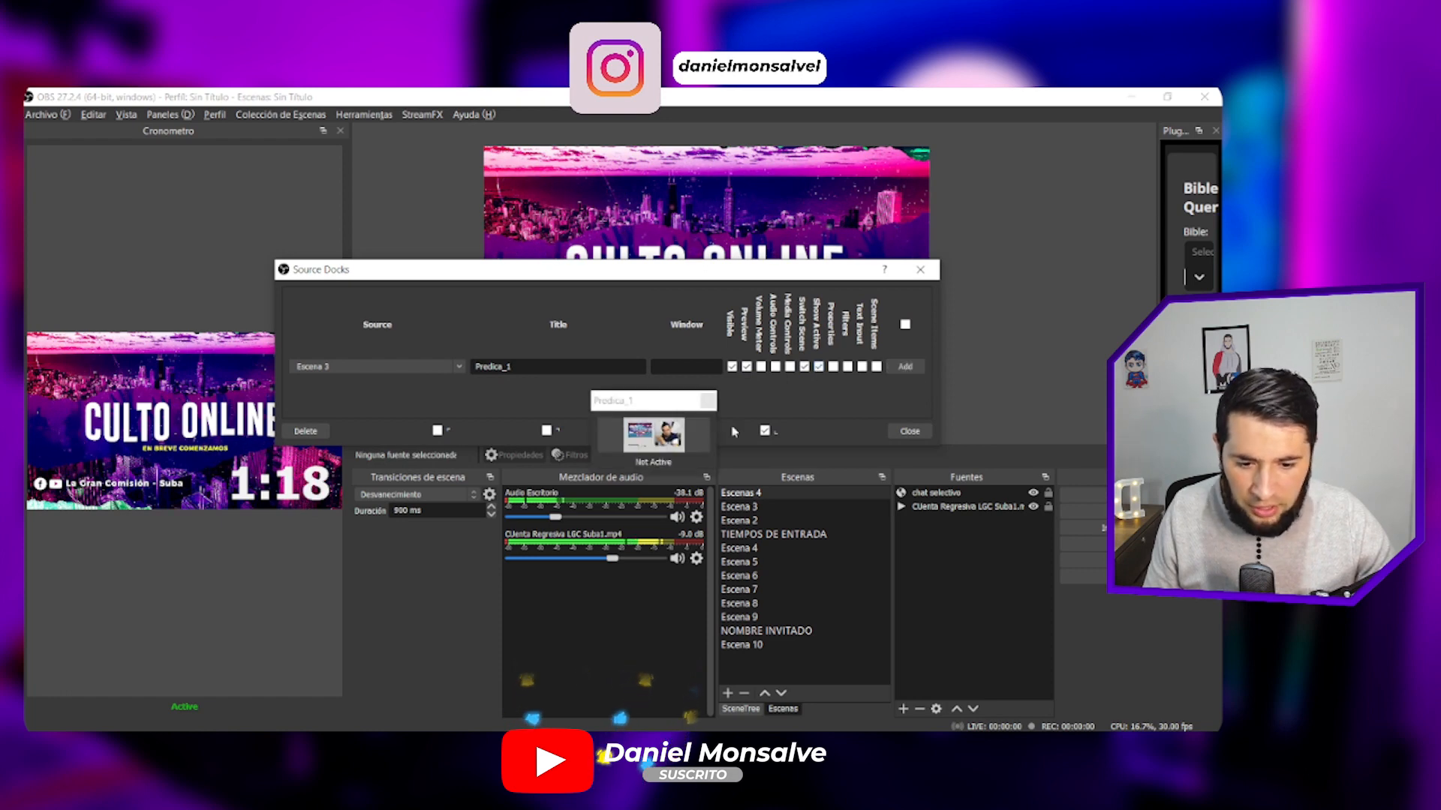
pyautogui.click(920, 270)
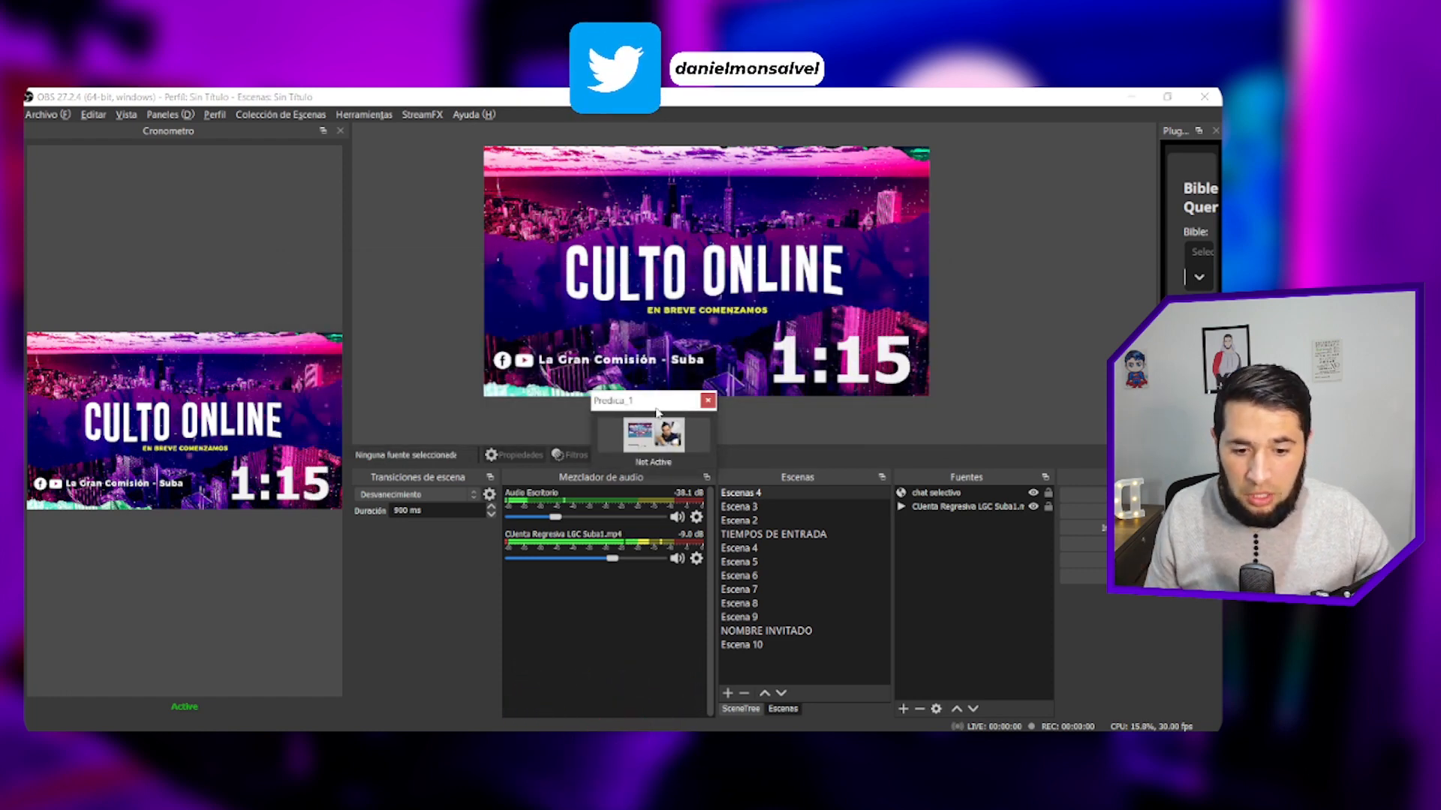
# - Dock Predica_1 beside Cronometro at about equal width, and switch to its scene from the dock
pyautogui.moveTo(653, 401); pyautogui.dragTo(322, 335)
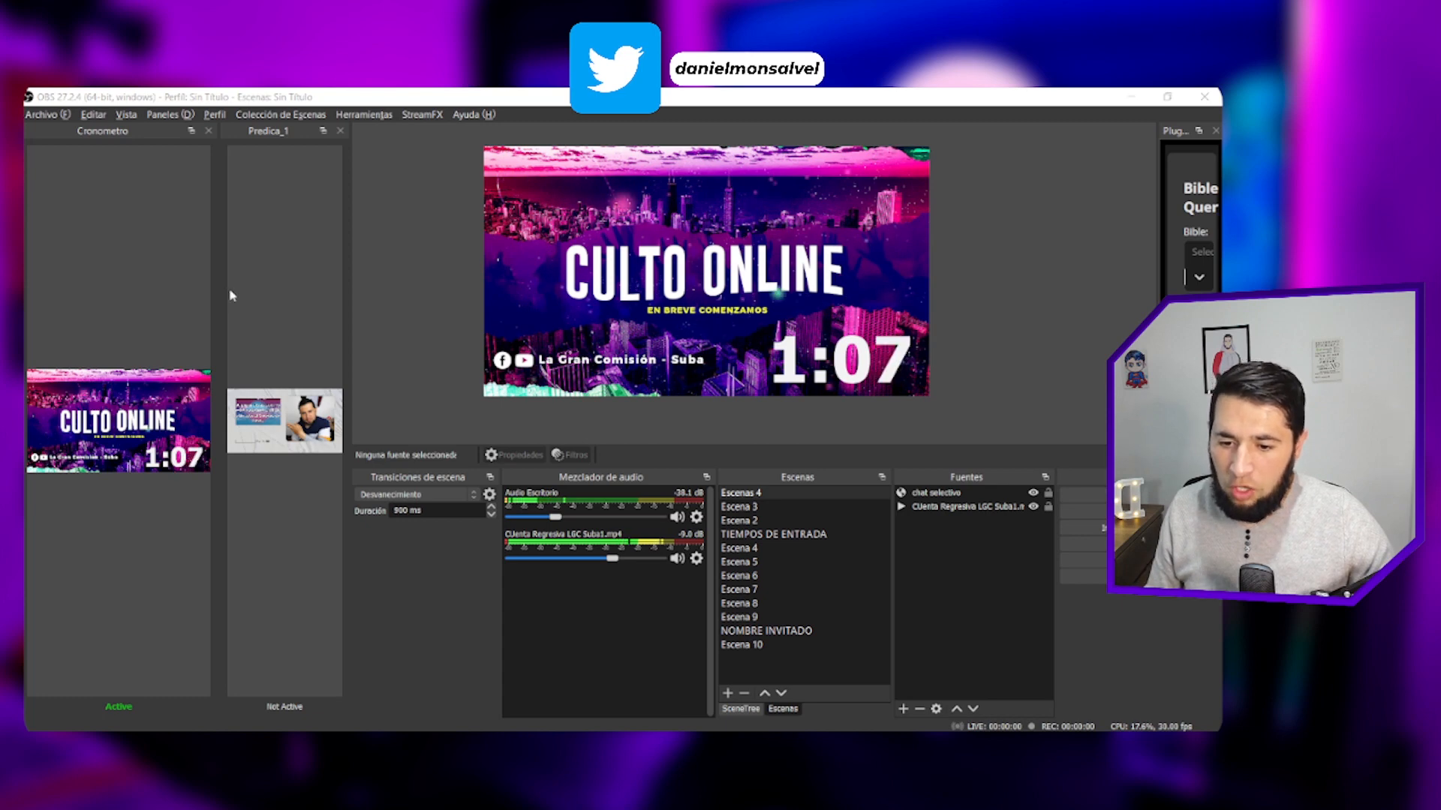
pyautogui.moveTo(218, 286); pyautogui.dragTo(186, 269)
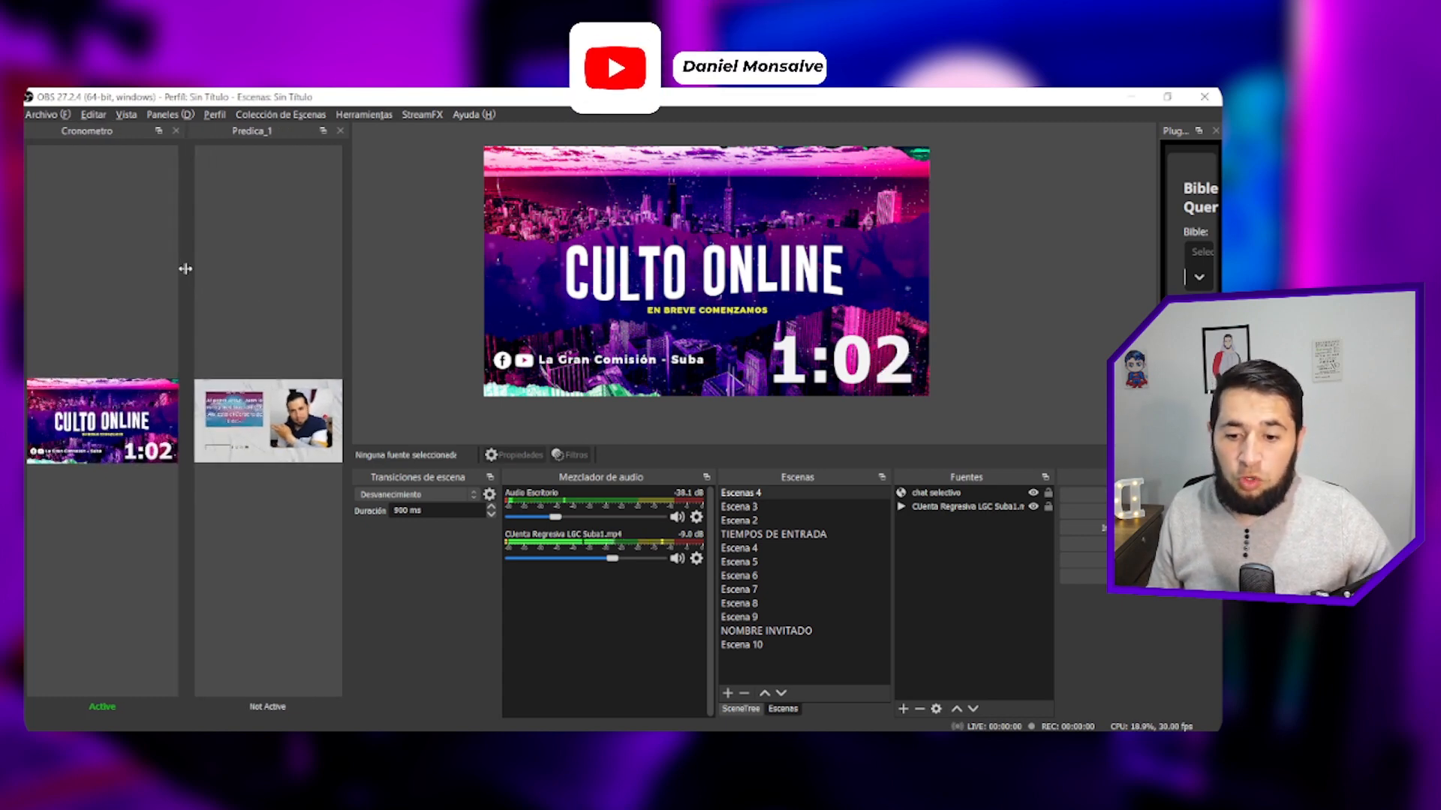
pyautogui.click(254, 419)
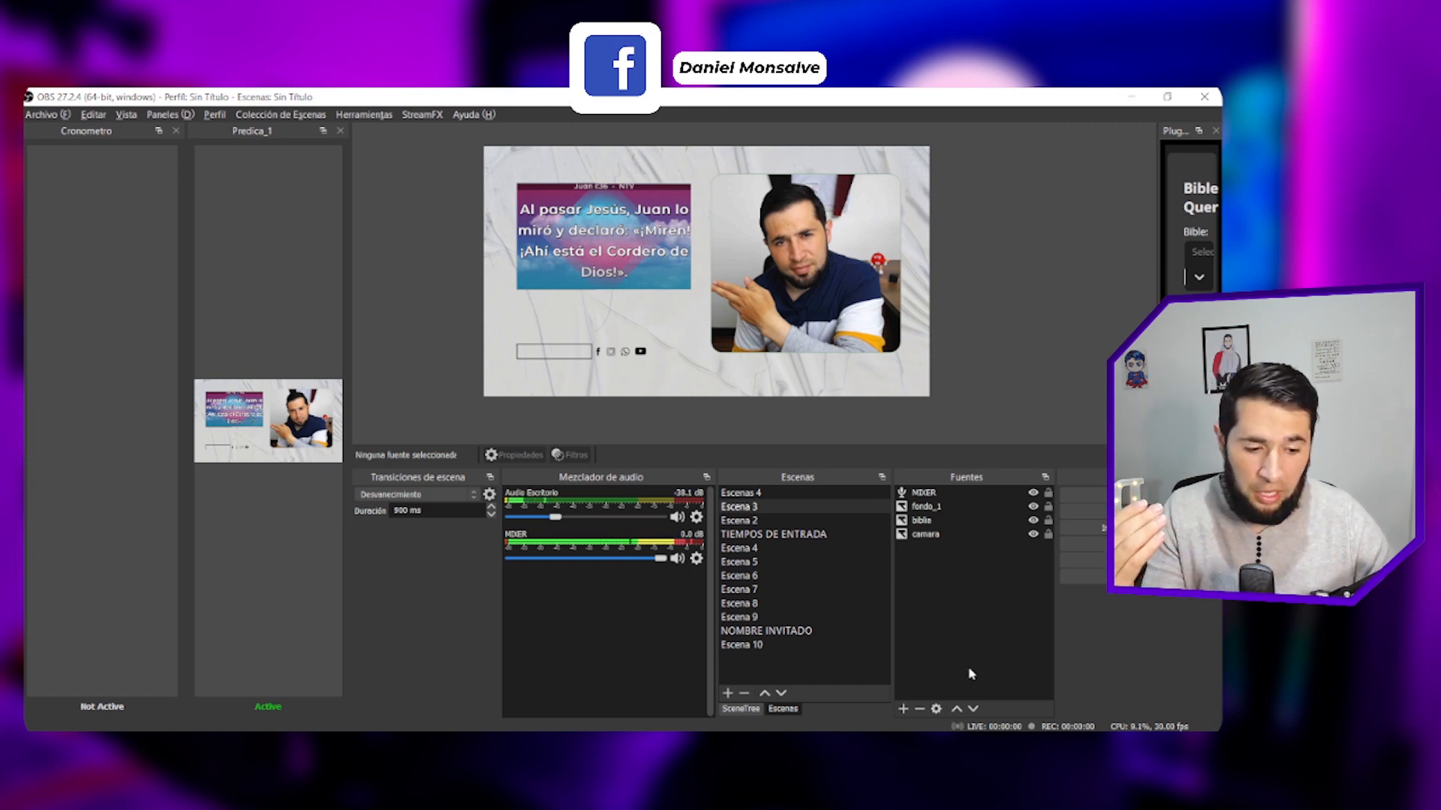
# - Enable Studio Mode, load the Cronometro dock's scene into the preview, and transition it to the program output
pyautogui.click(1081, 542)
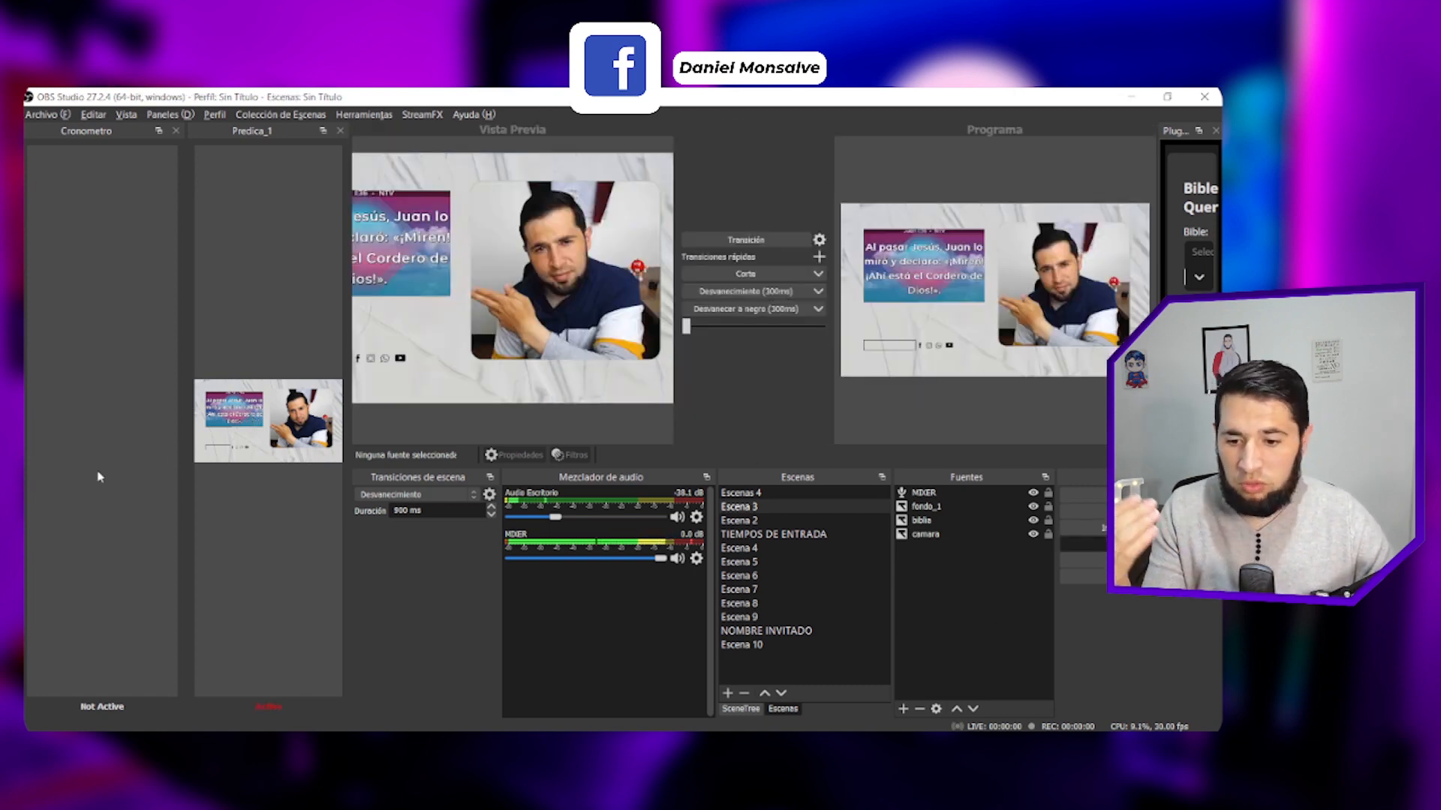
pyautogui.click(85, 454)
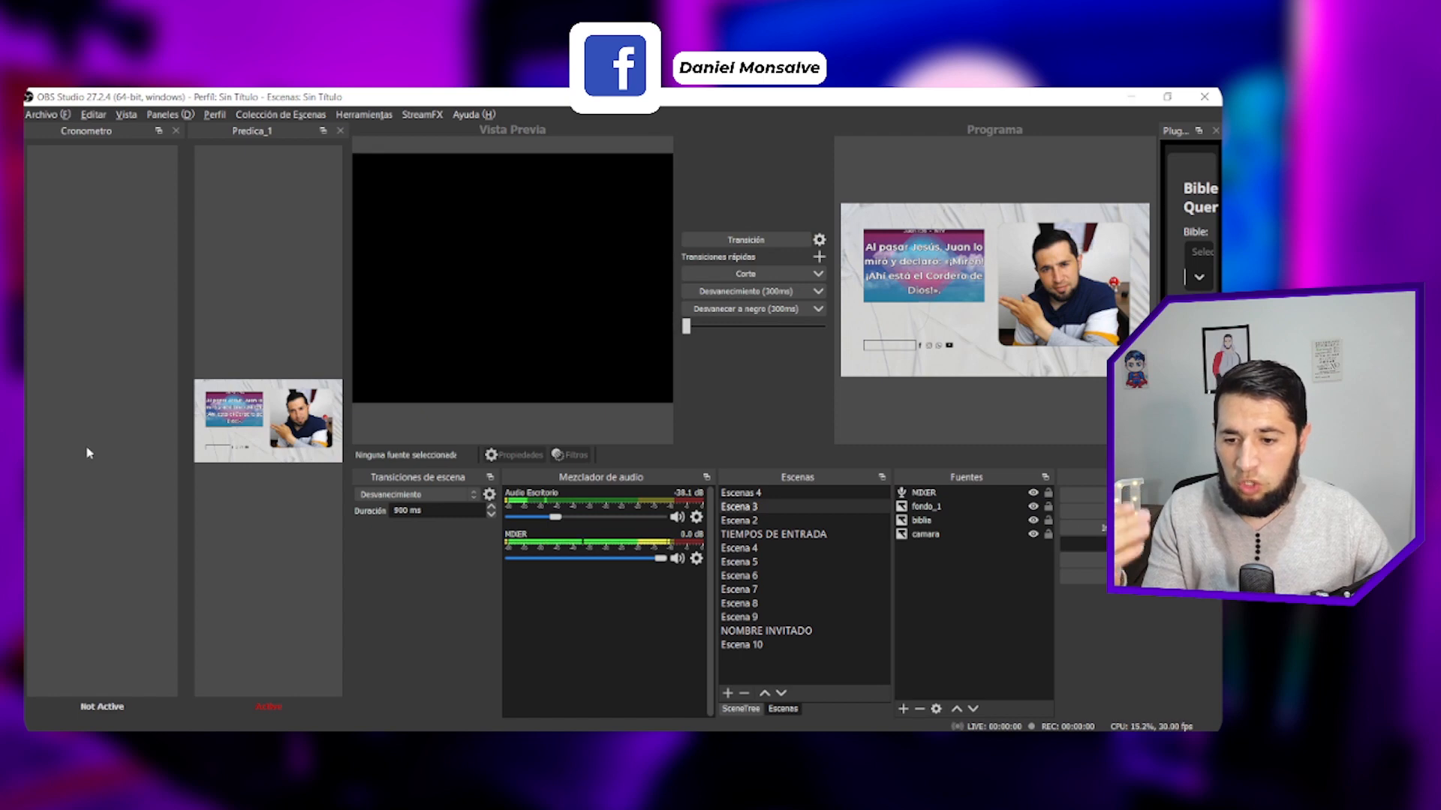
pyautogui.click(493, 257)
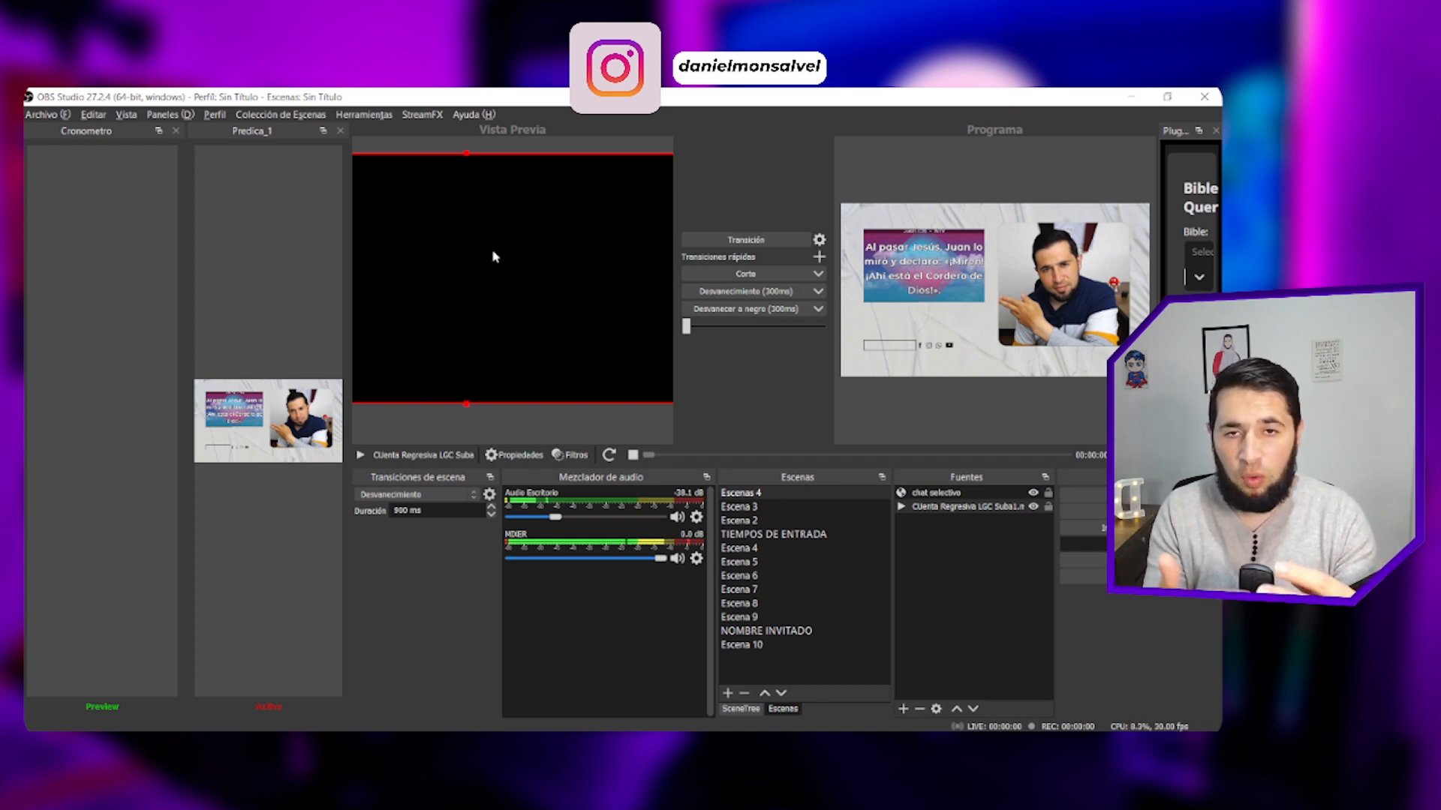
pyautogui.click(732, 240)
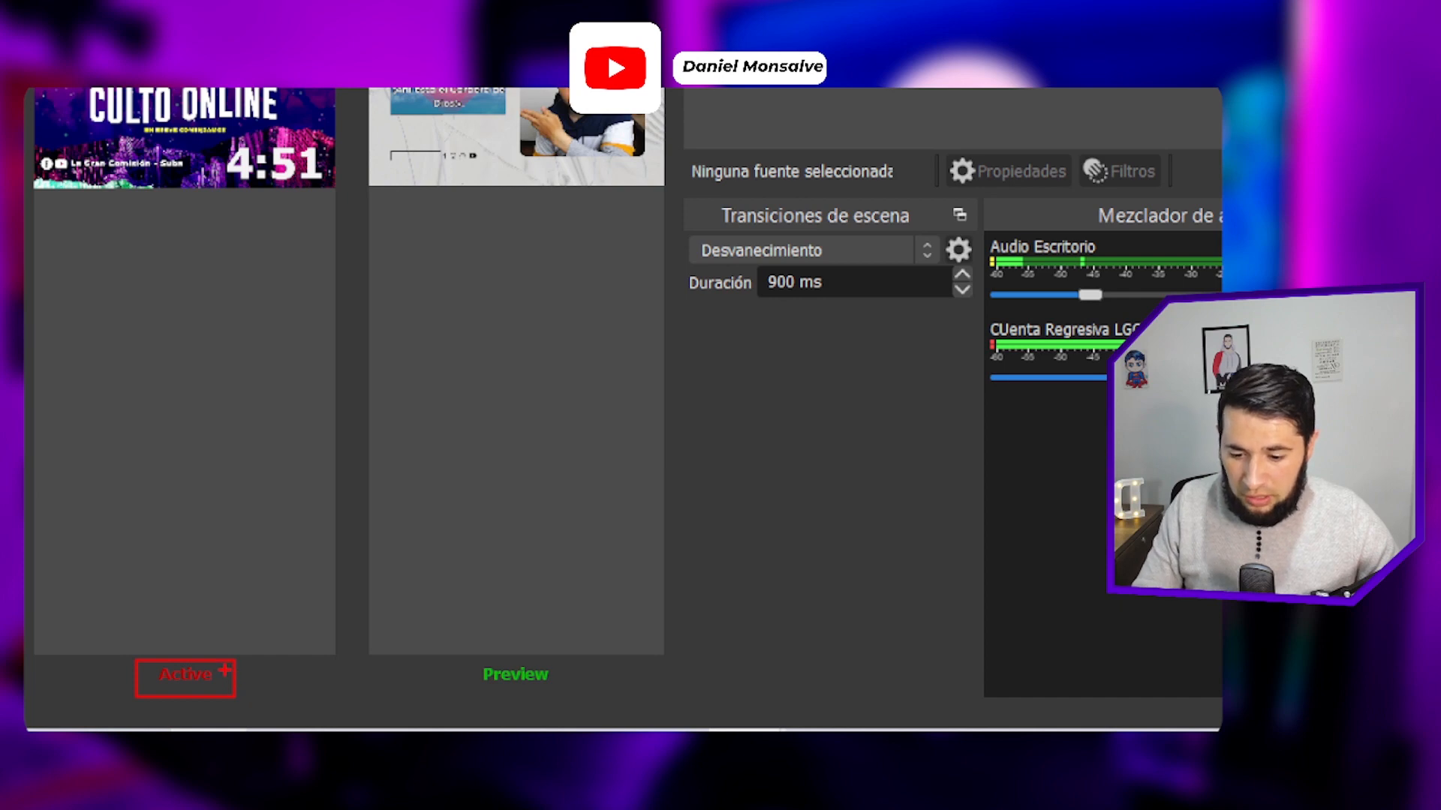
# - Annotate the zoomed screen with red boxes and arrows on the docks' Active and Preview labels, and leave the annotation
pyautogui.moveTo(224, 670); pyautogui.dragTo(310, 638)
pyautogui.moveTo(442, 656); pyautogui.dragTo(576, 712)
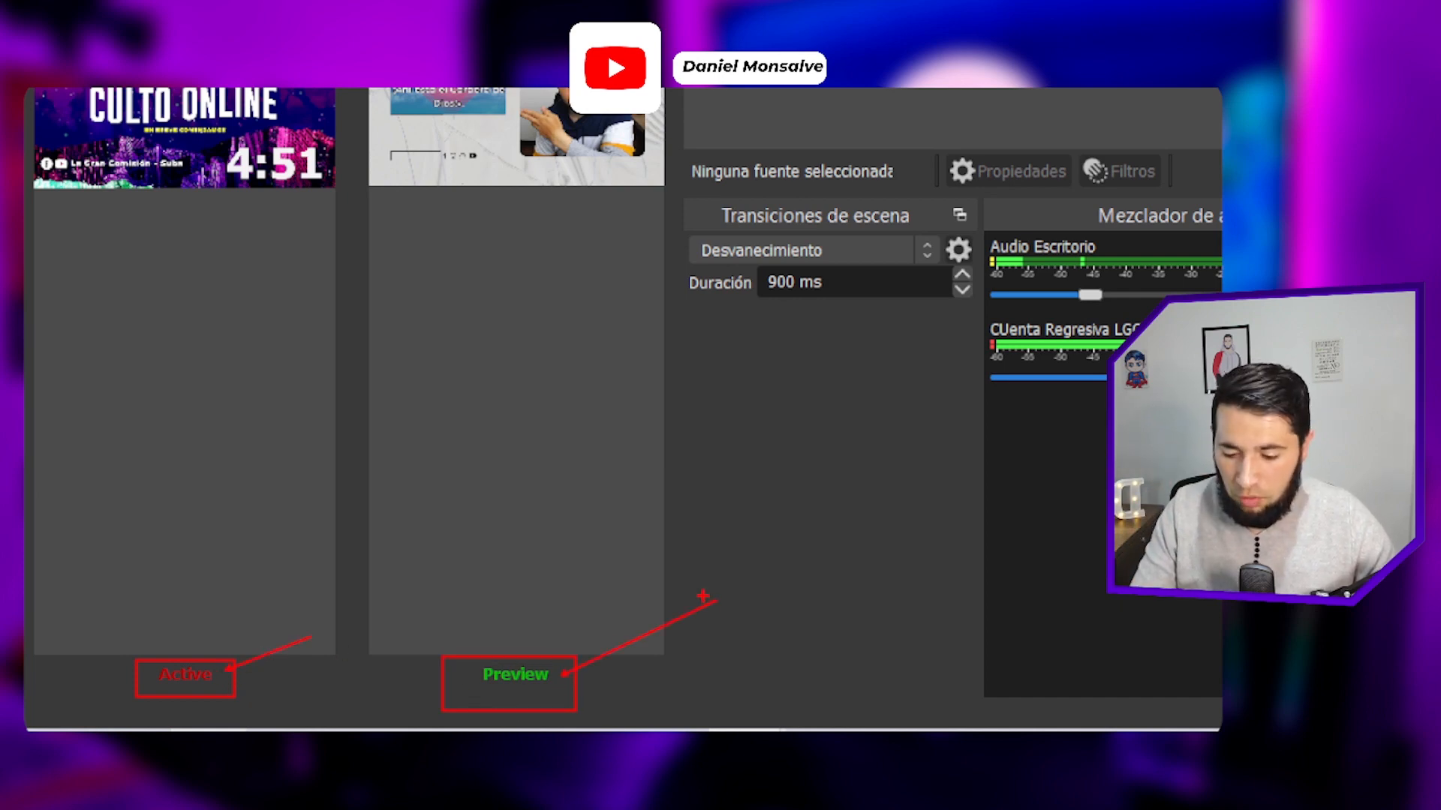
pyautogui.press('Escape')
# - Turn off Studio Mode and box the docks' Active and Not Active labels in red on the zoomed screen
pyautogui.click(1131, 544)
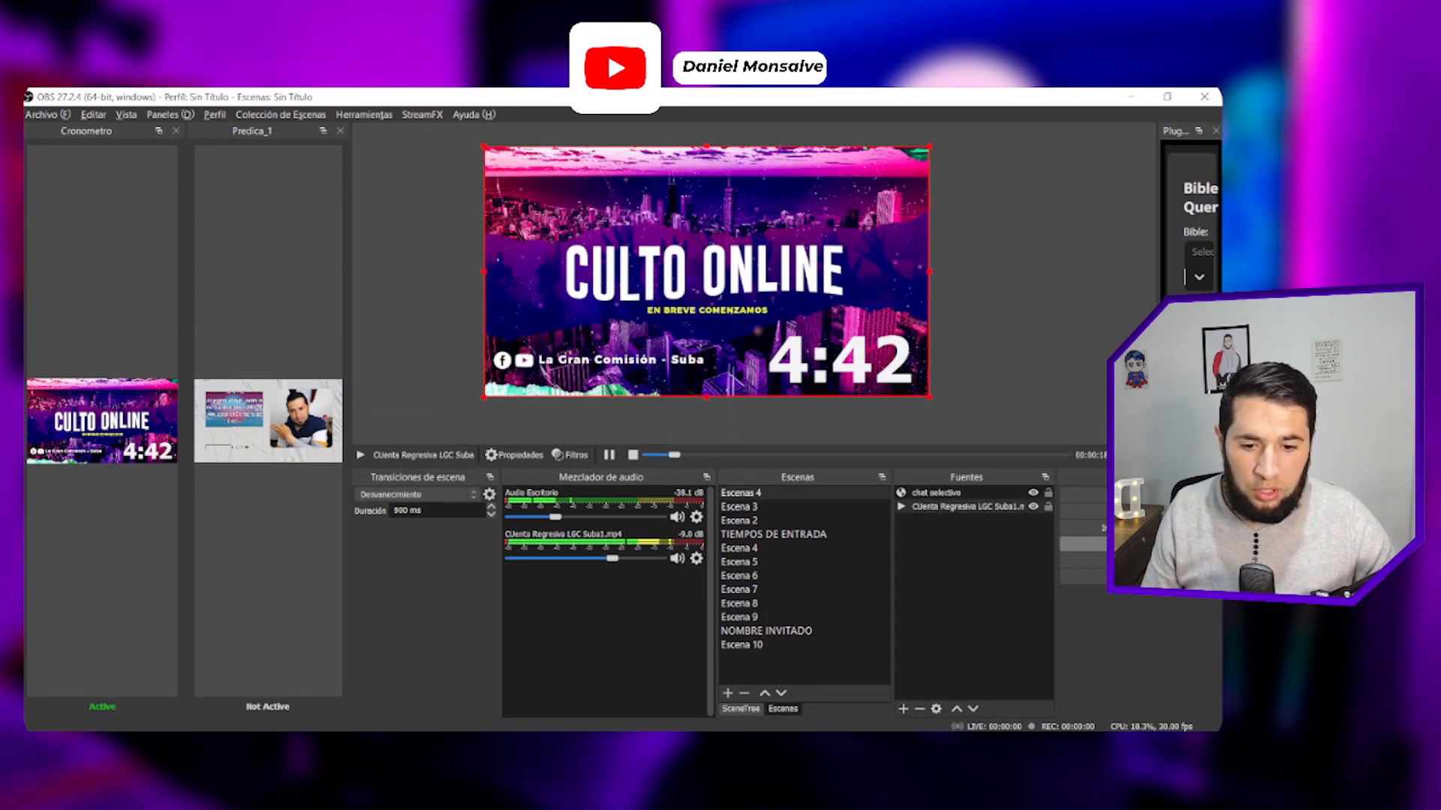
pyautogui.hotkey('ctrl', '1')
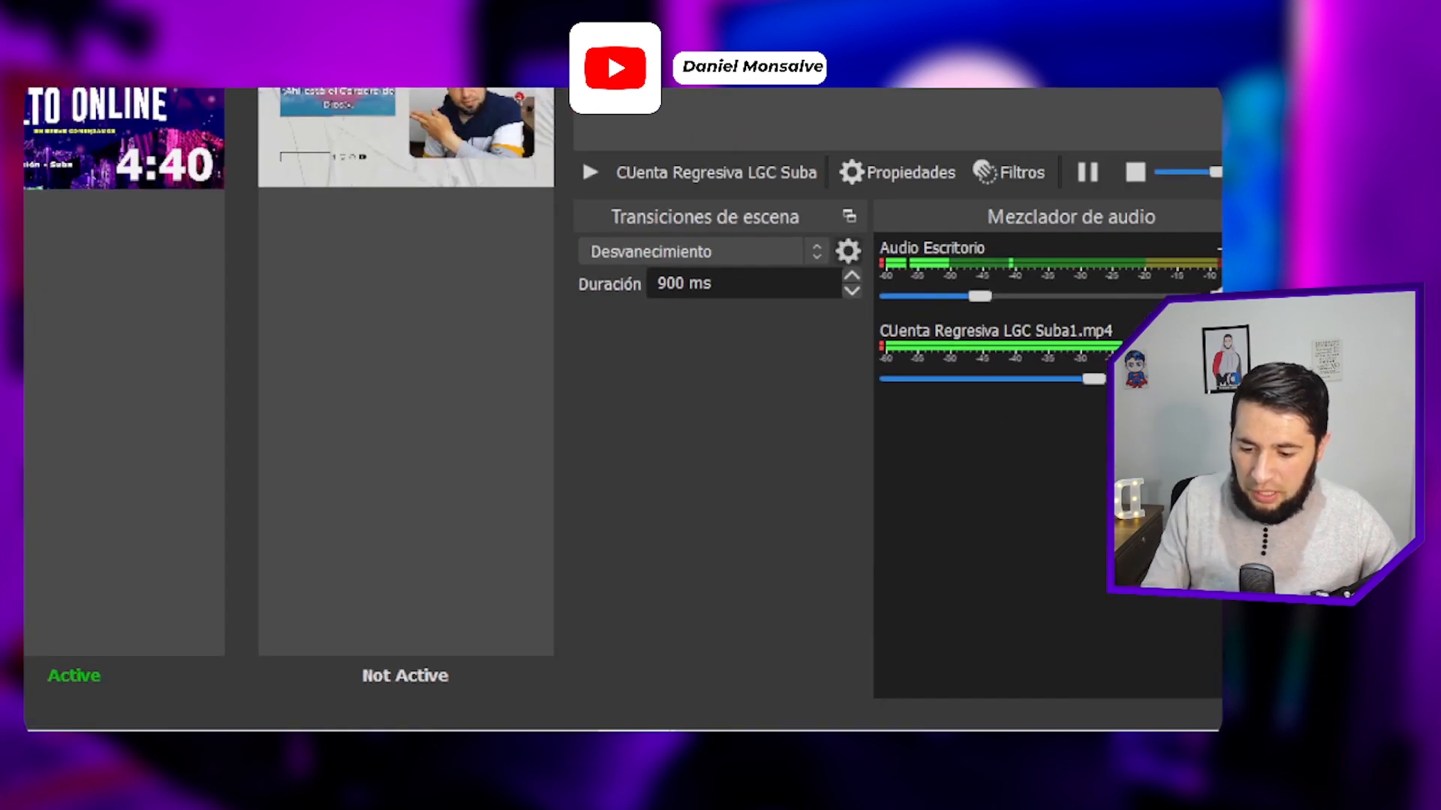
pyautogui.moveTo(105, 660); pyautogui.dragTo(223, 709)
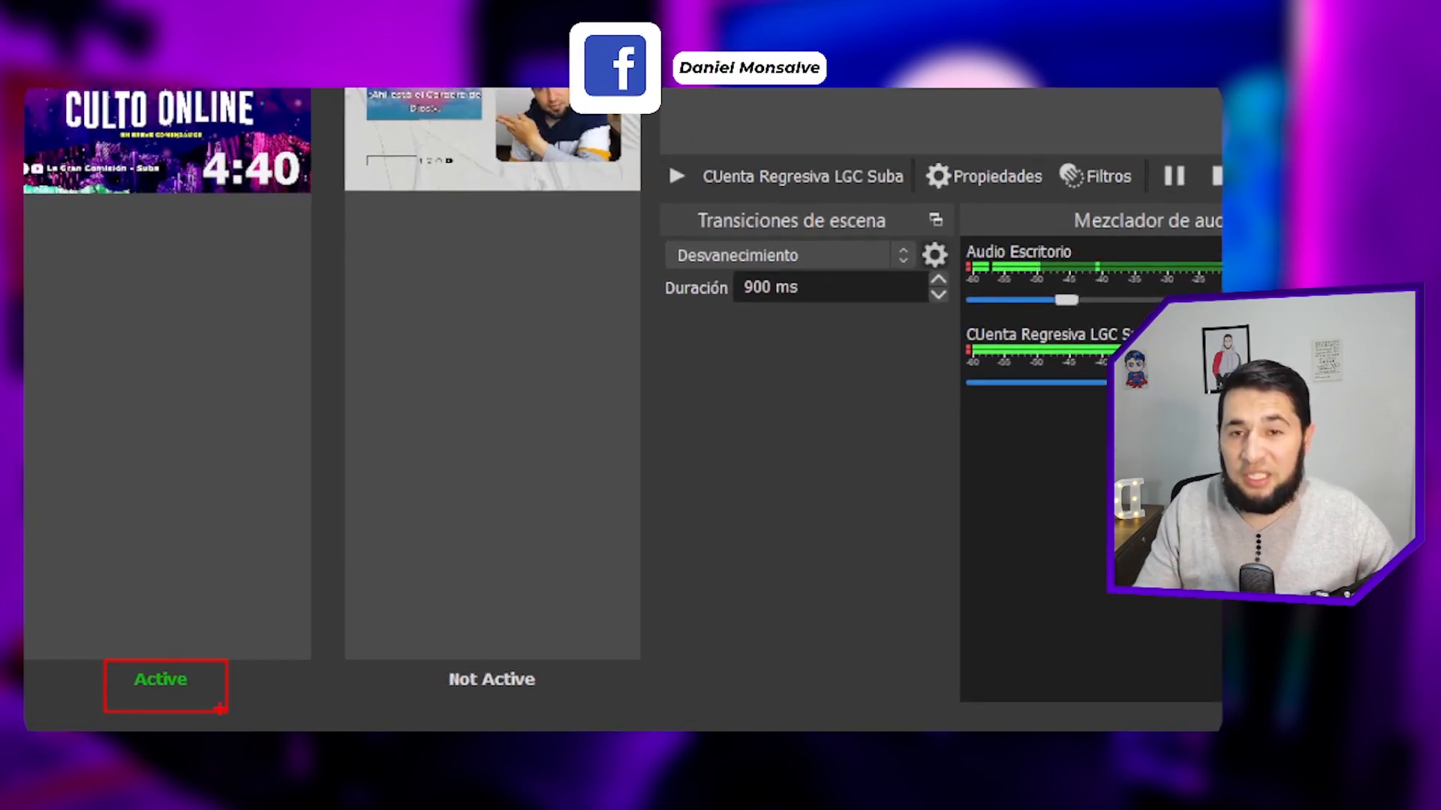
pyautogui.moveTo(412, 653)
pyautogui.mouseDown()
pyautogui.moveTo(530, 730)
pyautogui.moveTo(568, 727)
pyautogui.mouseUp()
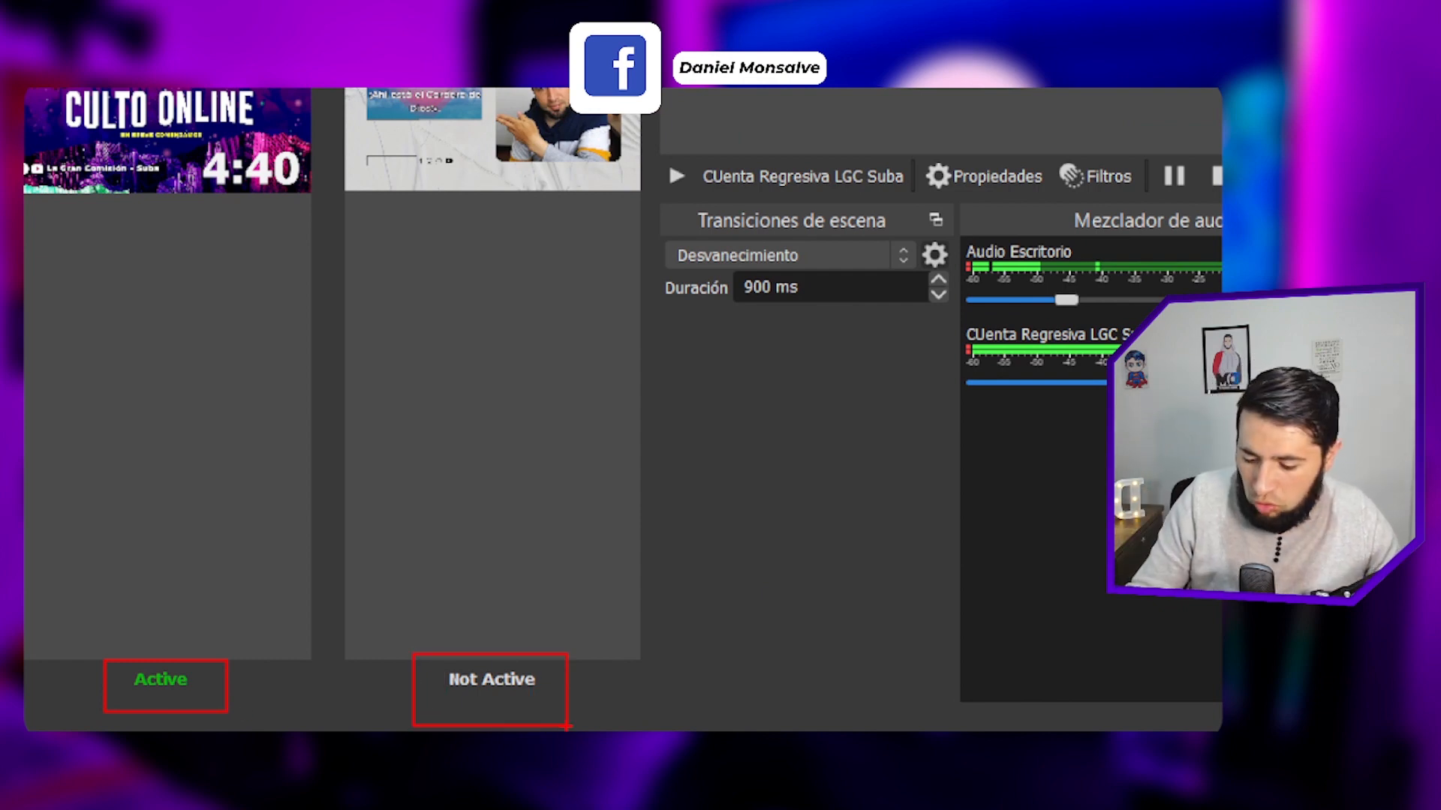
pyautogui.press('Escape')
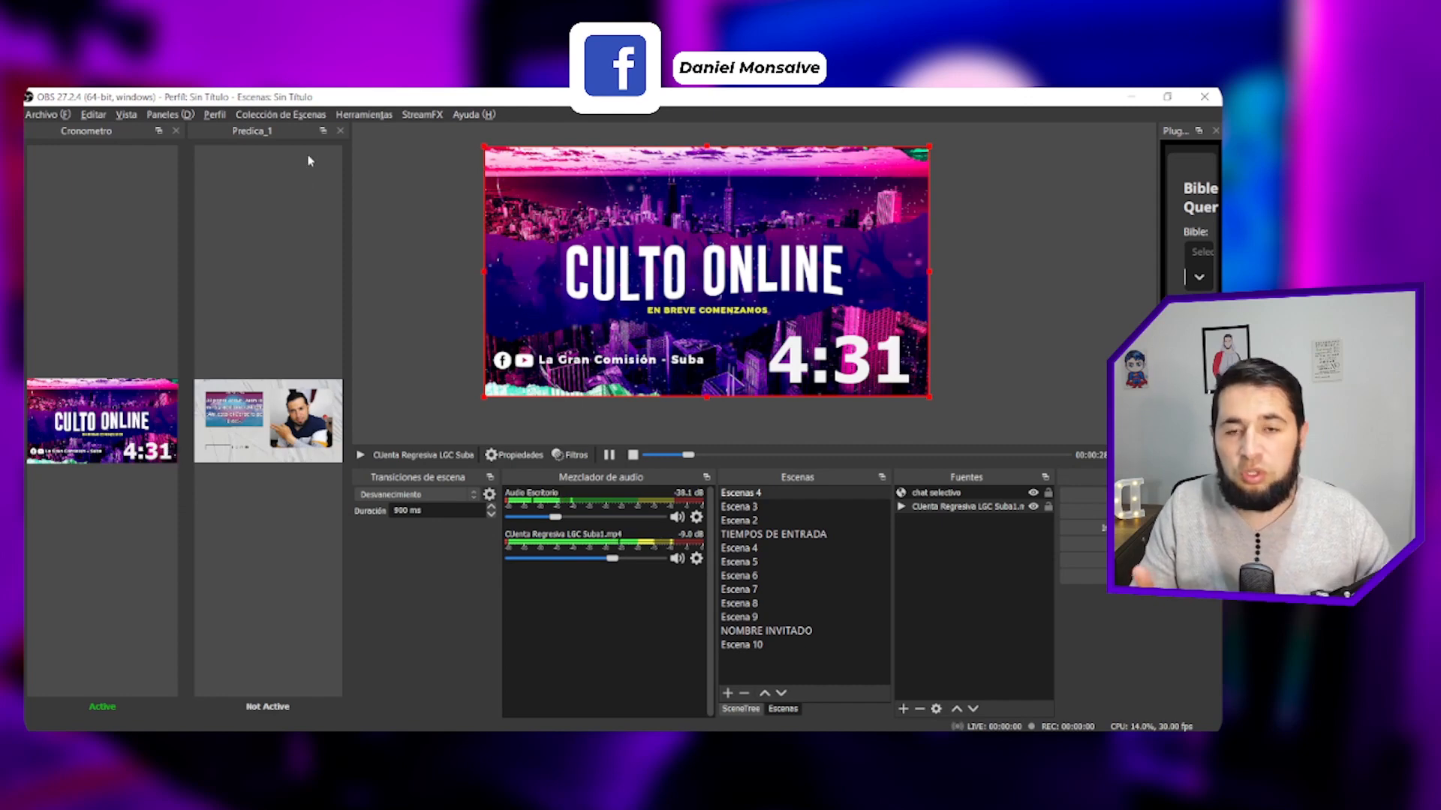
# - Reopen the Source Dock tool and move its window up over the preview area
pyautogui.click(364, 114)
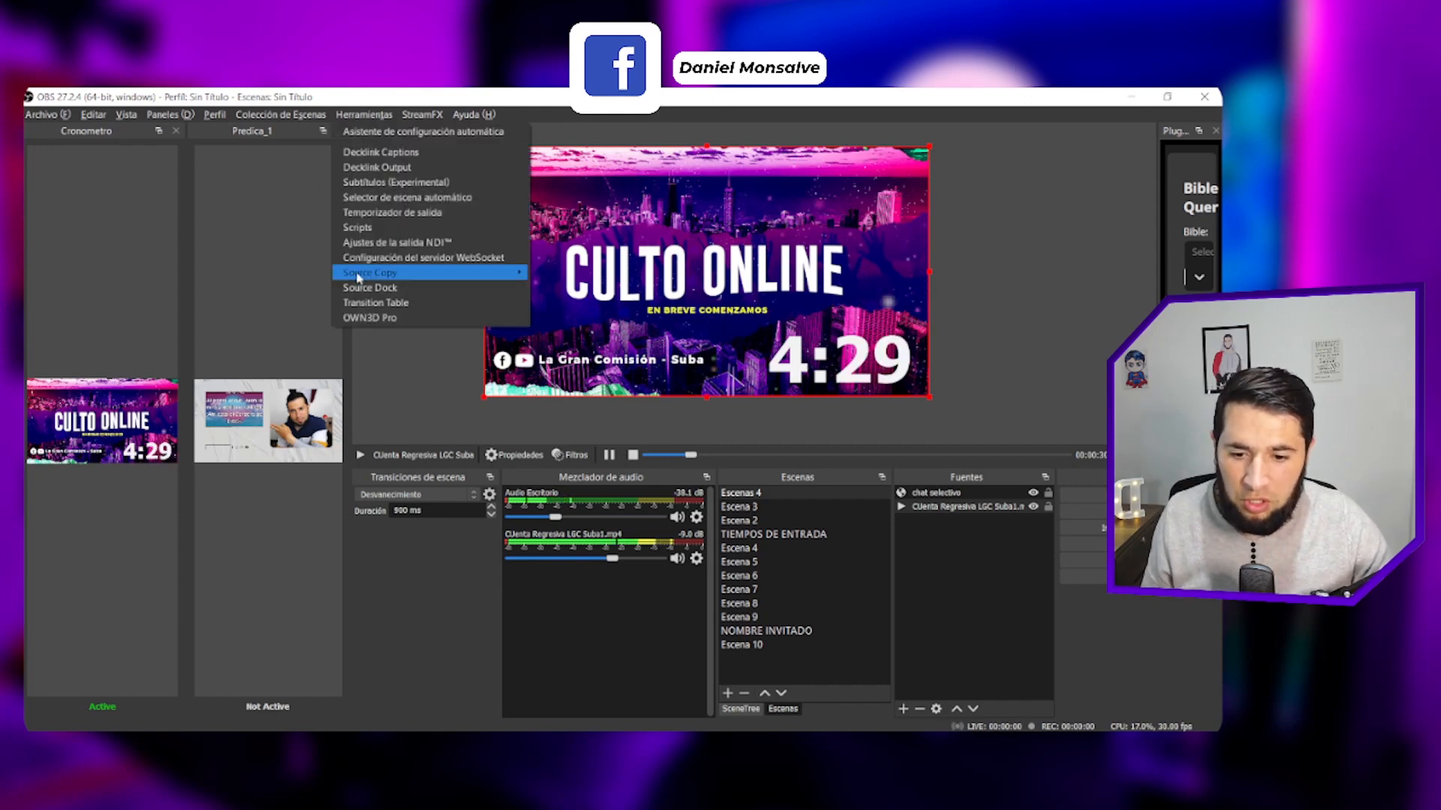
pyautogui.click(370, 288)
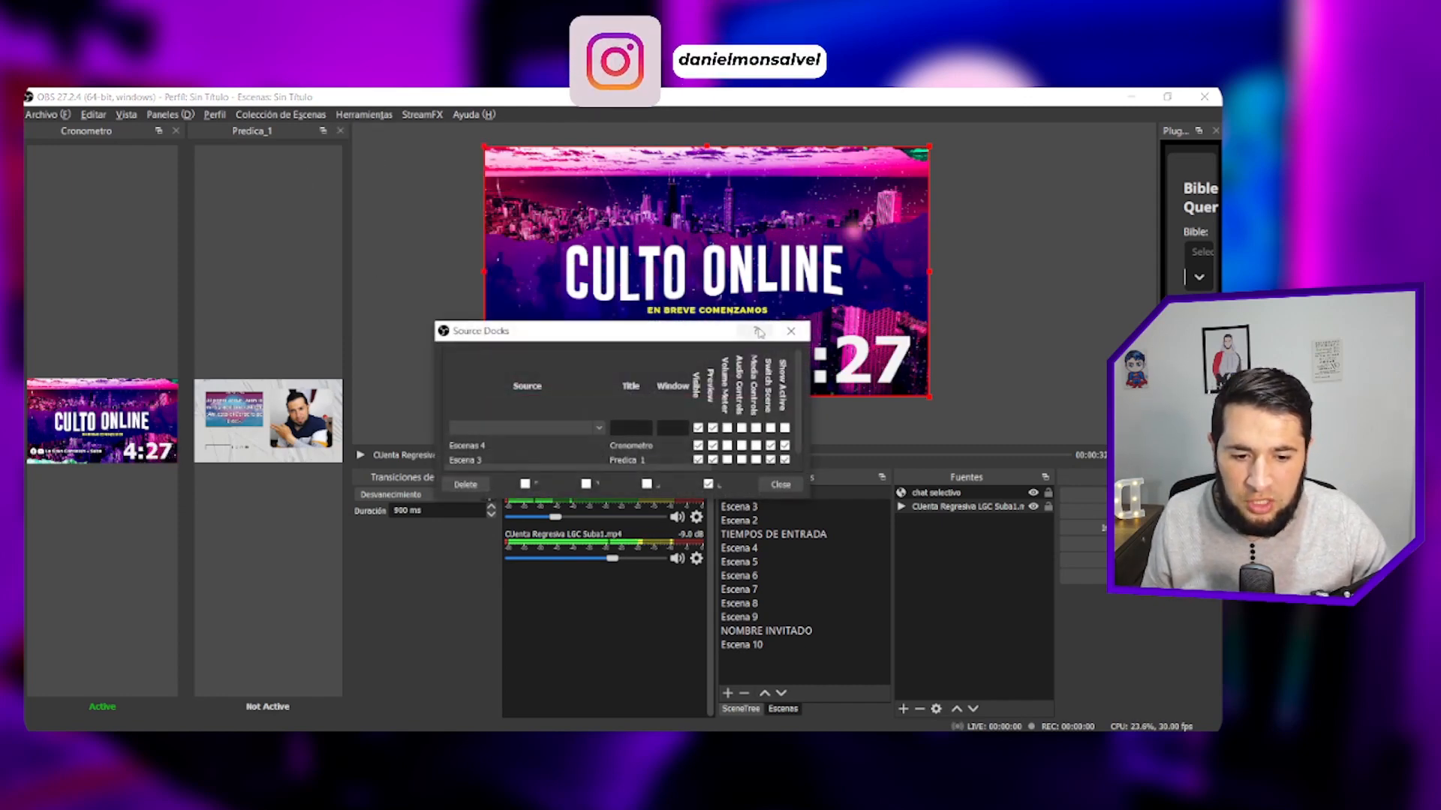
pyautogui.moveTo(687, 333); pyautogui.dragTo(576, 266)
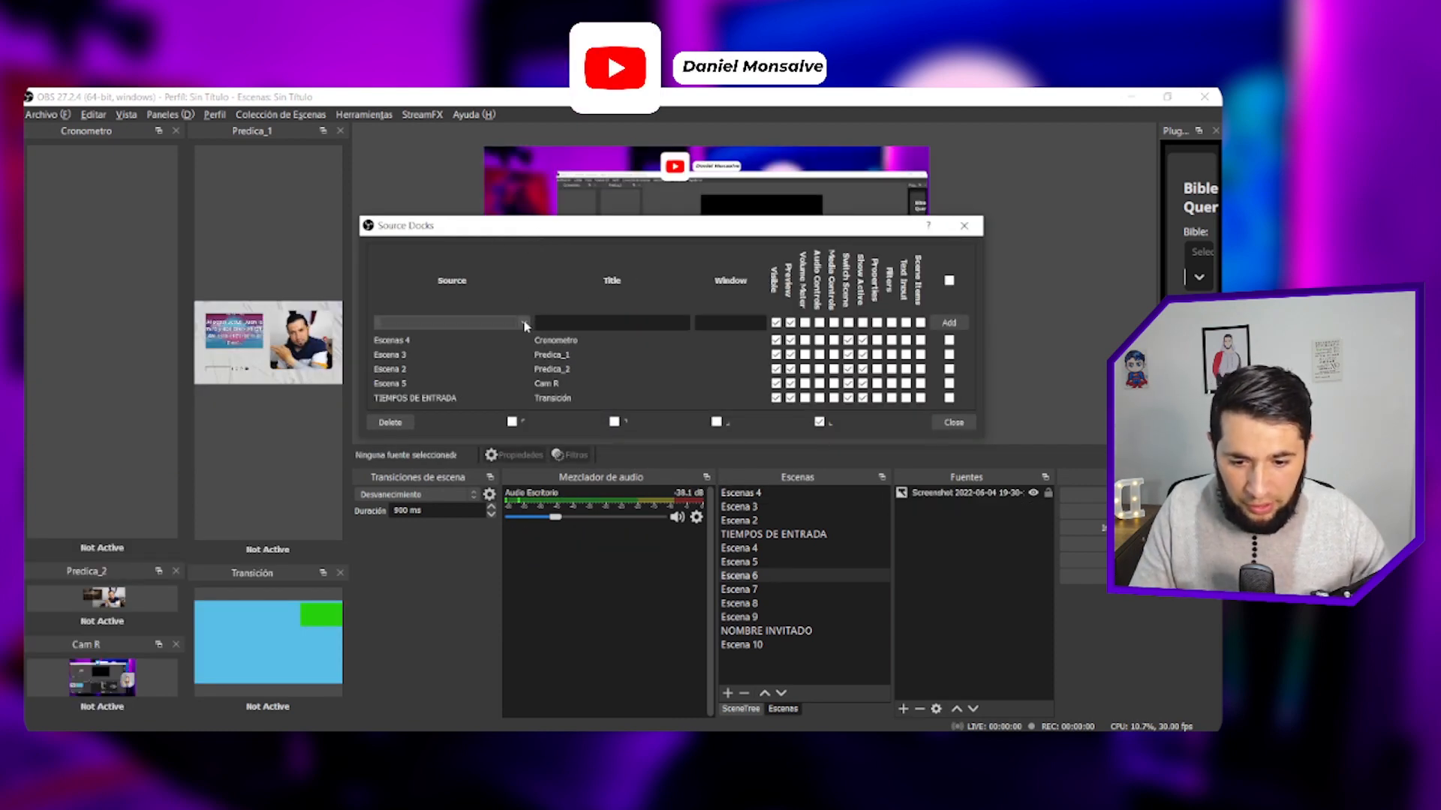
# - Add a dock titled Cam_L for the scene Escena 6 with Switch Scene and Show Active enabled, and close the Source Docks window
pyautogui.click(524, 322)
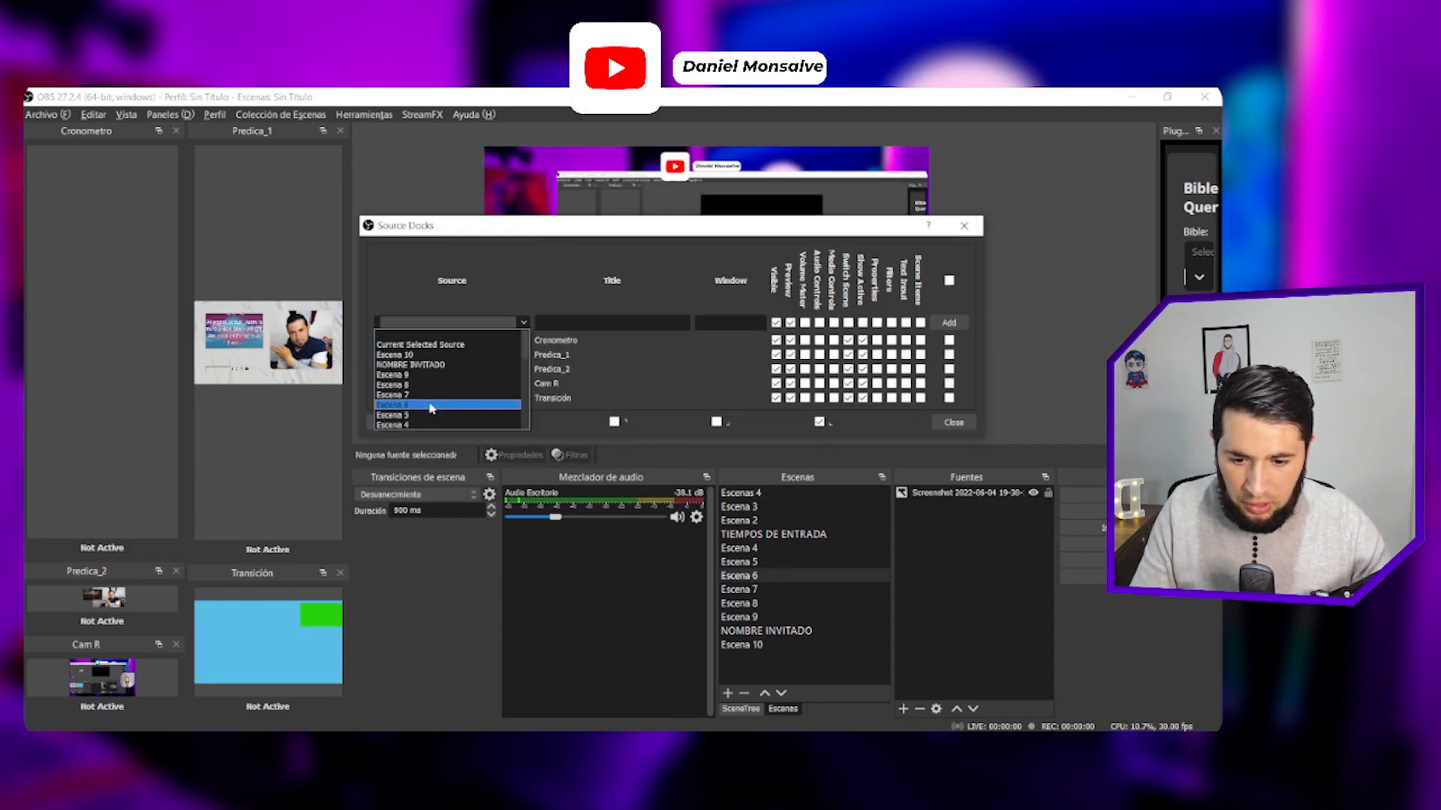
pyautogui.click(480, 409)
pyautogui.click(582, 322)
pyautogui.write('c')
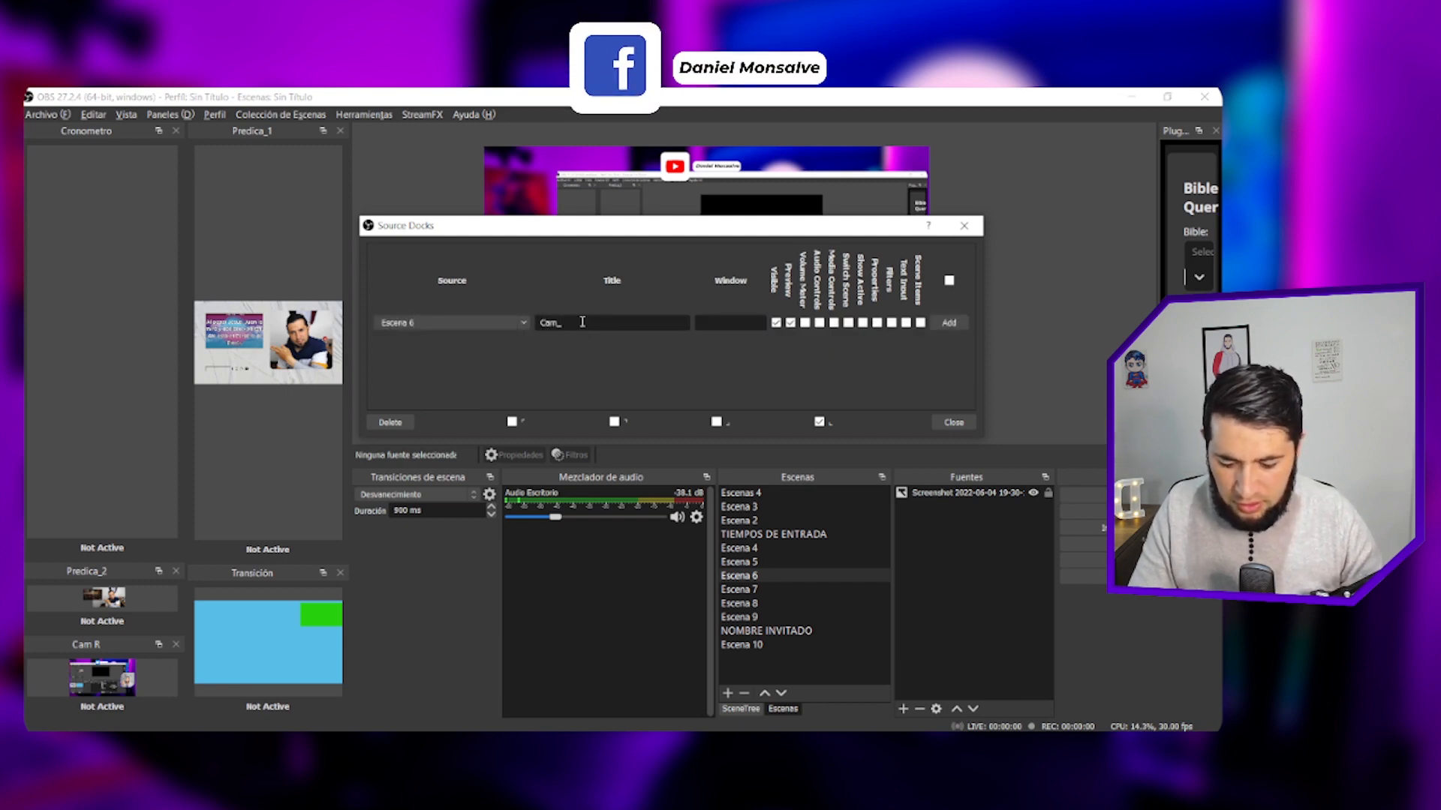
pyautogui.write('am L')
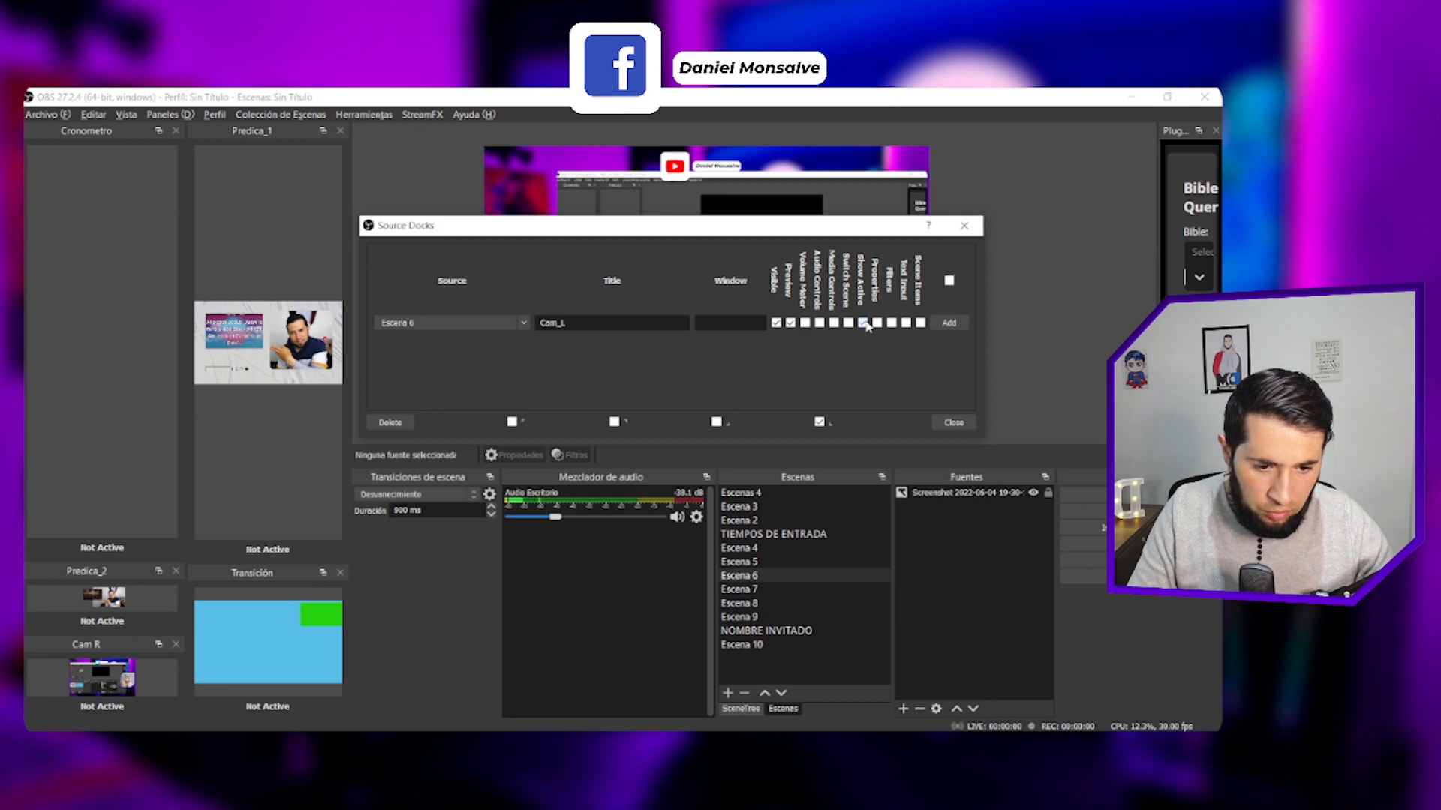
pyautogui.click(949, 322)
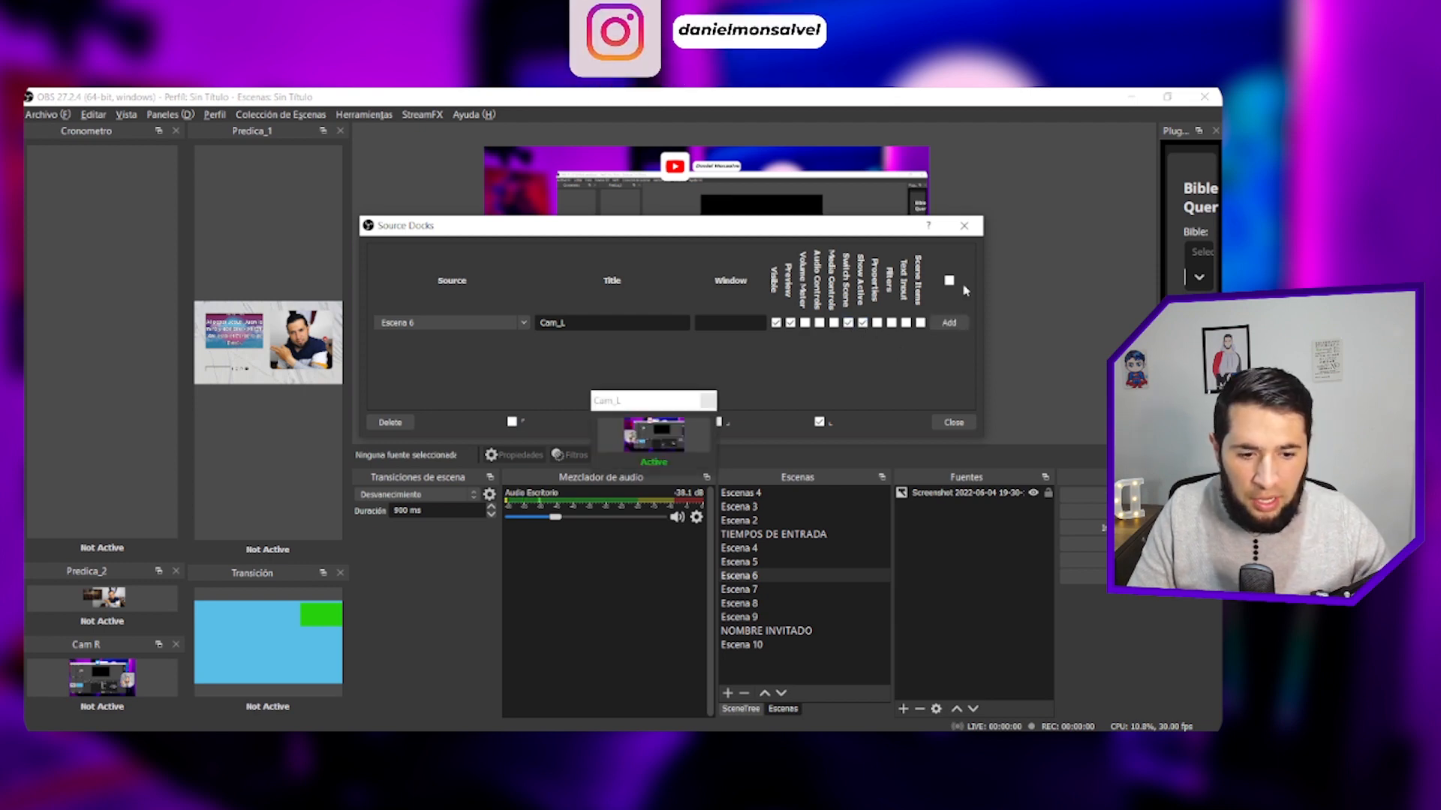
pyautogui.click(964, 225)
# - Dock Cam_L beneath Transición next to Cam R, and shrink the Cronometro dock's height to enlarge Predica_2
pyautogui.moveTo(650, 403); pyautogui.dragTo(263, 697)
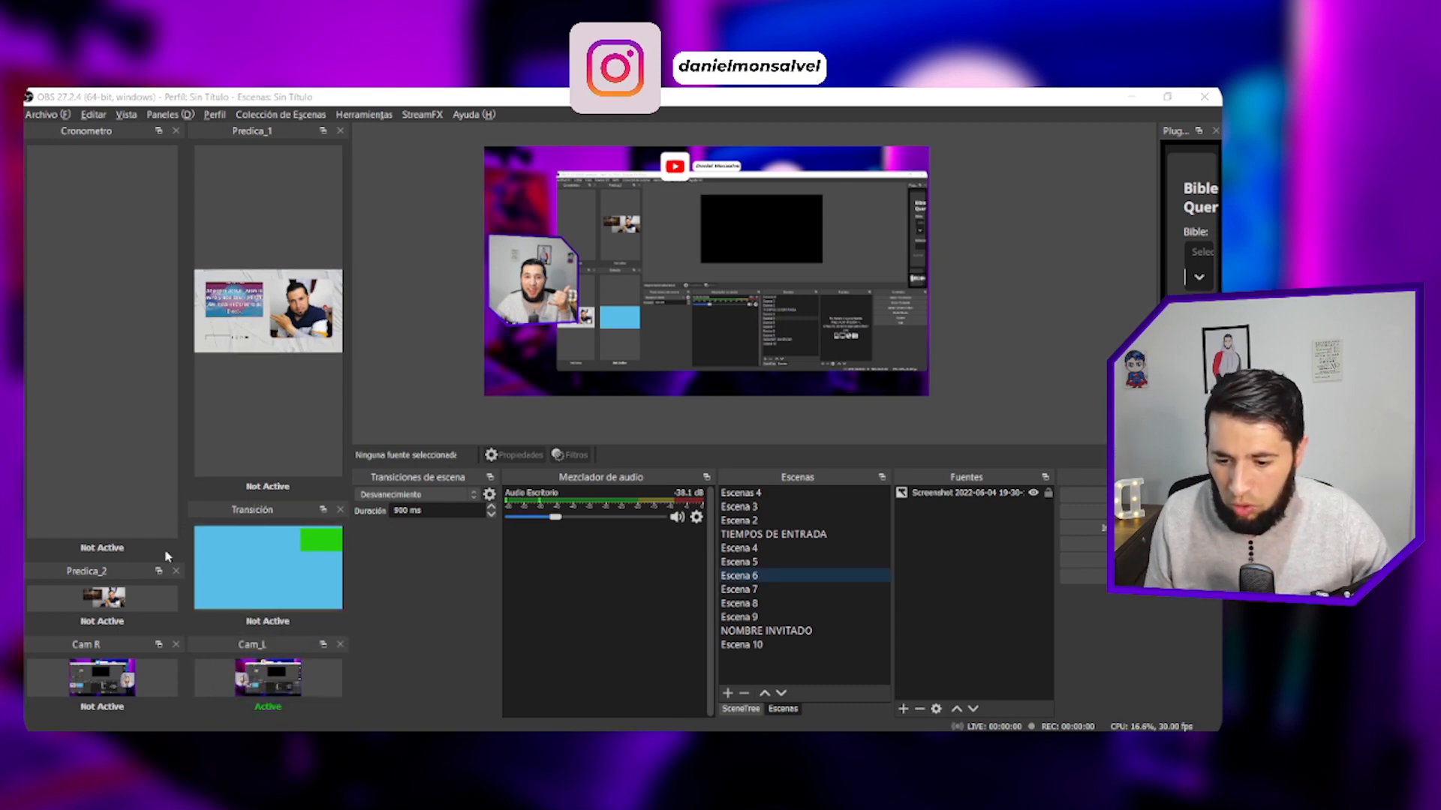
pyautogui.moveTo(166, 562); pyautogui.dragTo(151, 293)
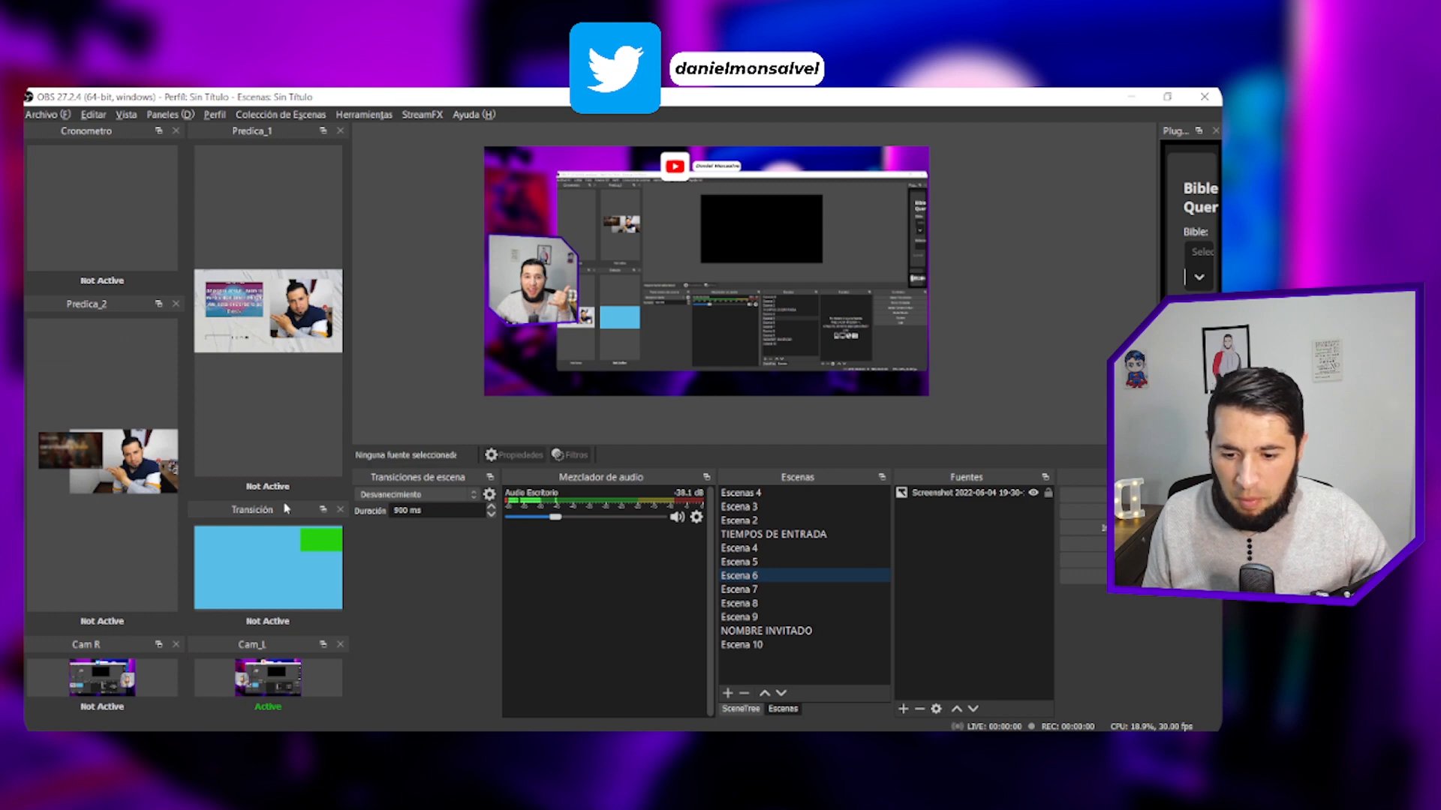